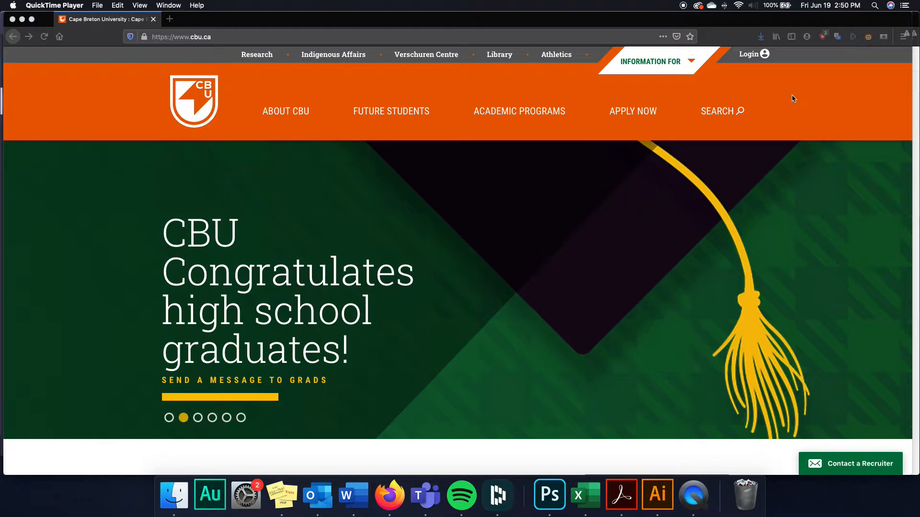
# - Open OneNote through the employee Office 365 email link in the Cape Breton University login options
pyautogui.click(765, 55)
pyautogui.click(761, 56)
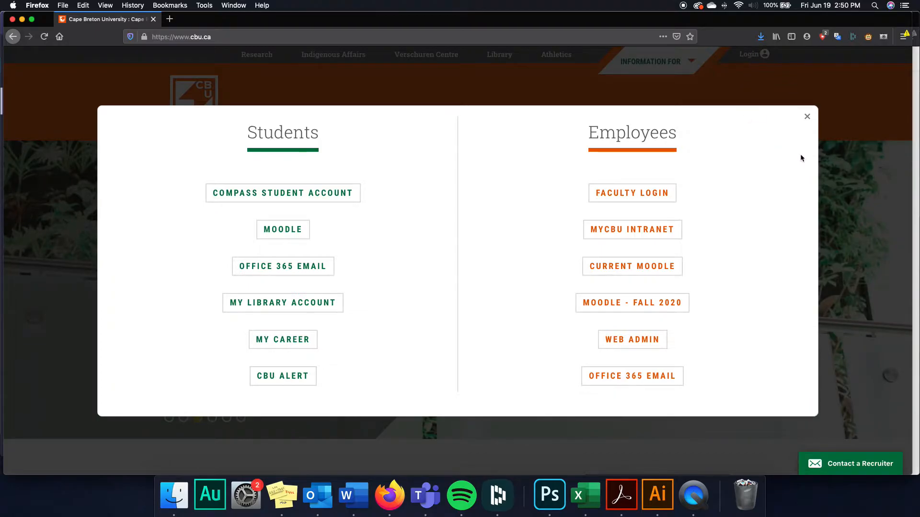
pyautogui.click(643, 375)
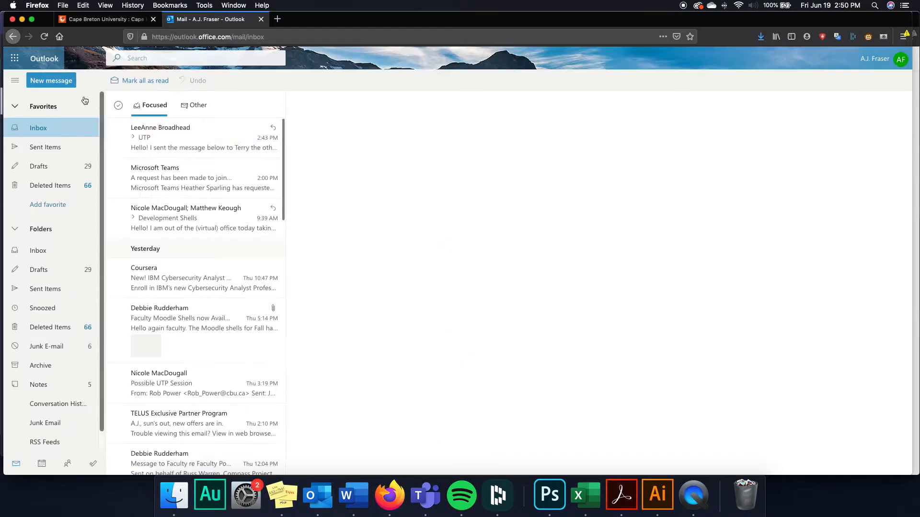
pyautogui.click(14, 58)
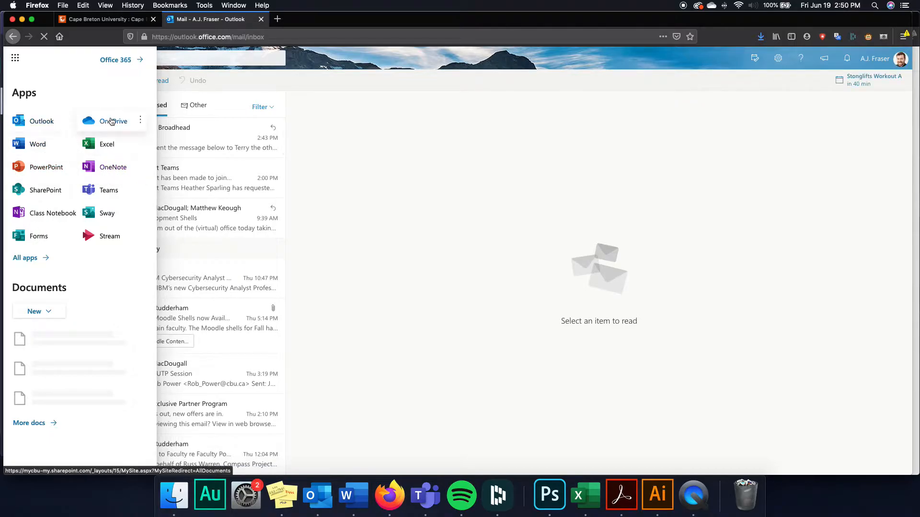
pyautogui.click(112, 170)
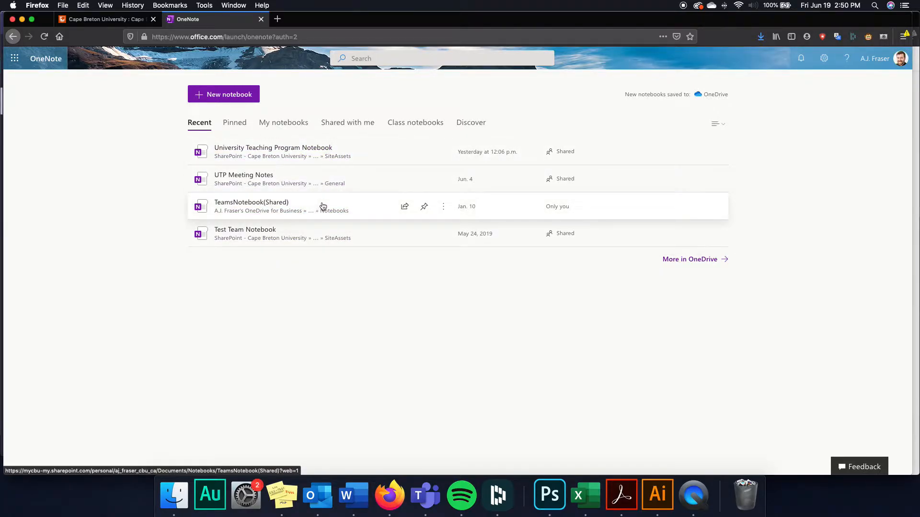
# - Create a new notebook named with the owner's initials in possessive form plus "Test", leaving out periods and apostrophe
pyautogui.click(220, 97)
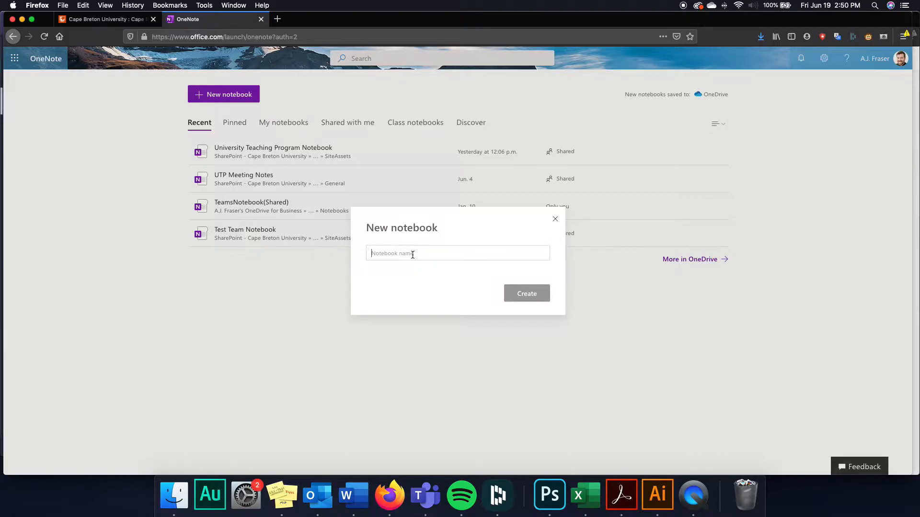
pyautogui.write('A.J.')
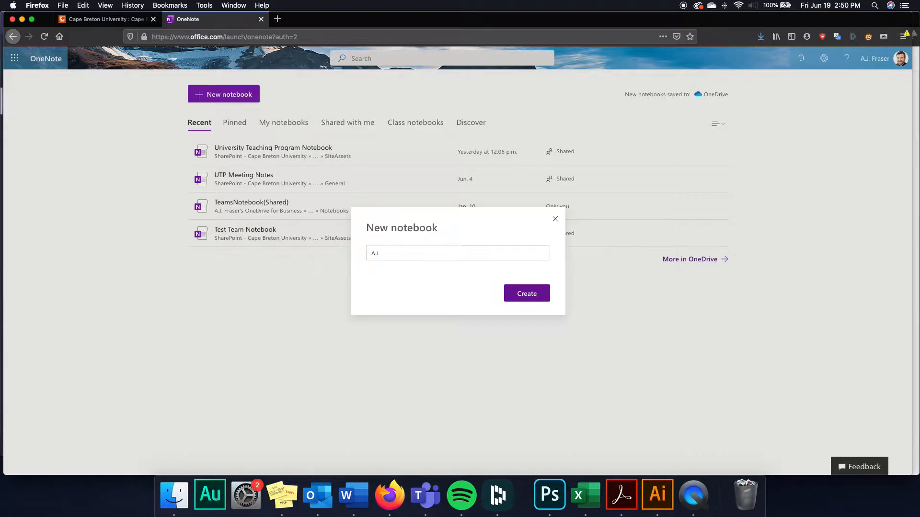
pyautogui.write("'s Test")
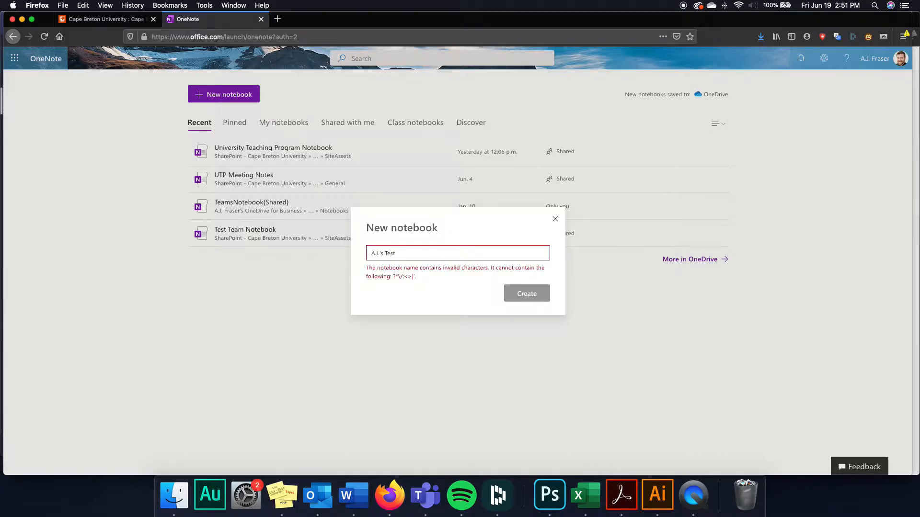
pyautogui.press('BackSpace')
pyautogui.press('BackSpace')
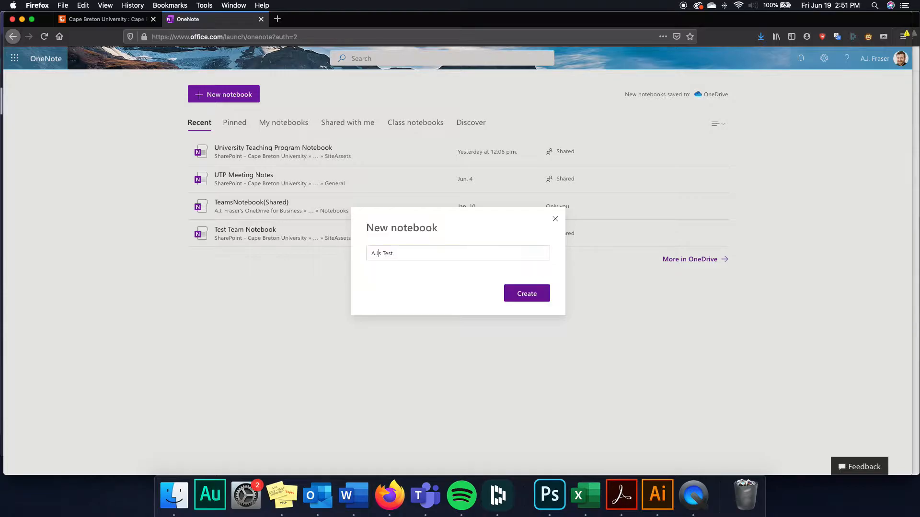
pyautogui.press('Left')
pyautogui.press('BackSpace')
pyautogui.click(528, 294)
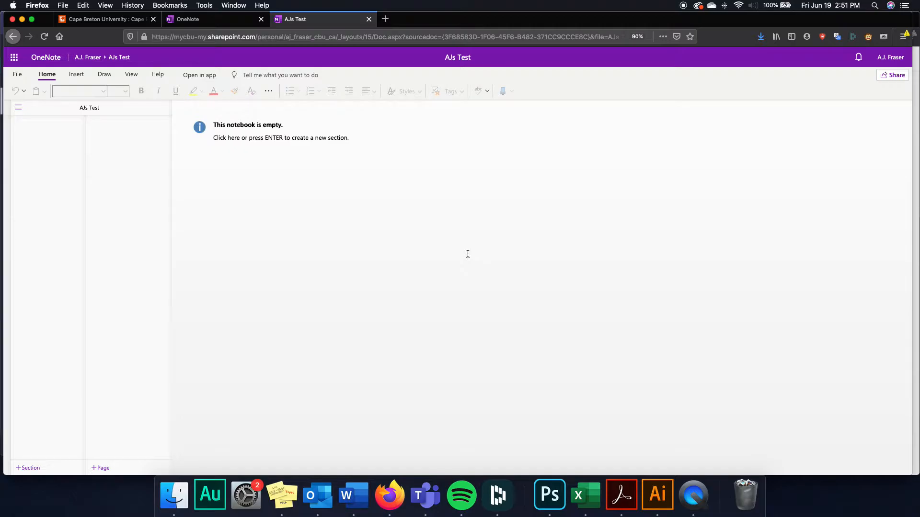
# - Create the empty notebook's first section, named Section 1
pyautogui.click(288, 139)
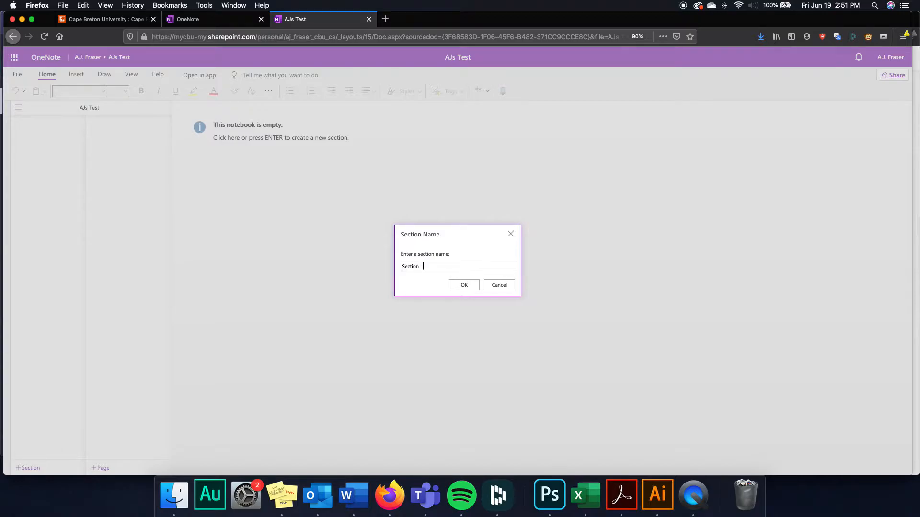
pyautogui.press('Return')
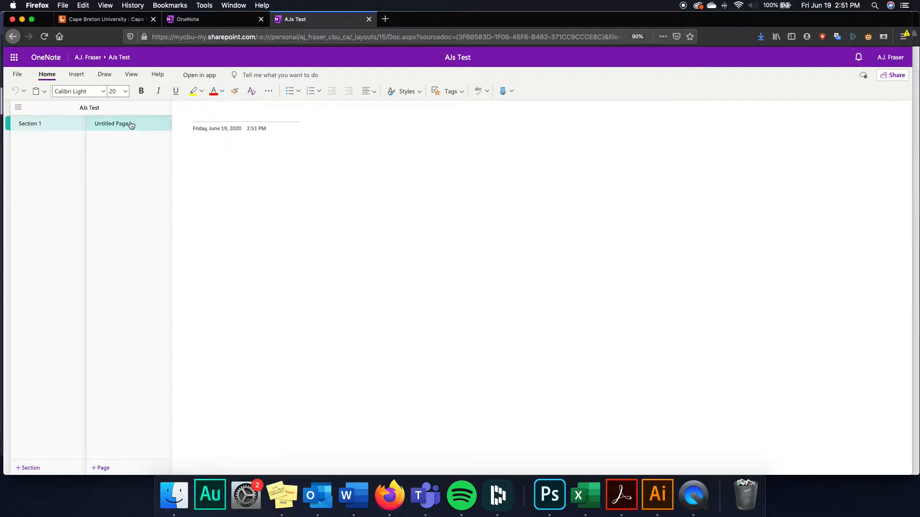
# - Title the untitled page "First Page" and write "These are notes I'm taking in a meeting" in its body
pyautogui.click(198, 117)
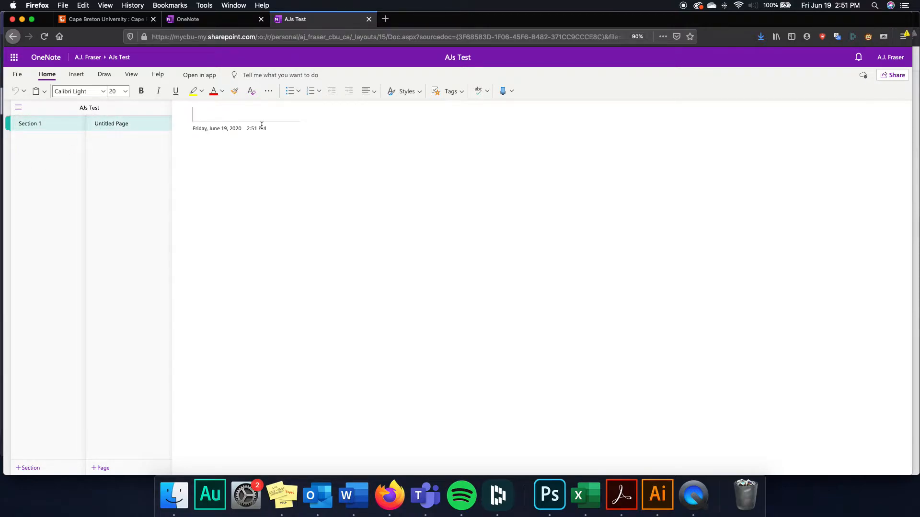
pyautogui.write('Th')
pyautogui.press('BackSpace')
pyautogui.press('BackSpace')
pyautogui.write('First Page')
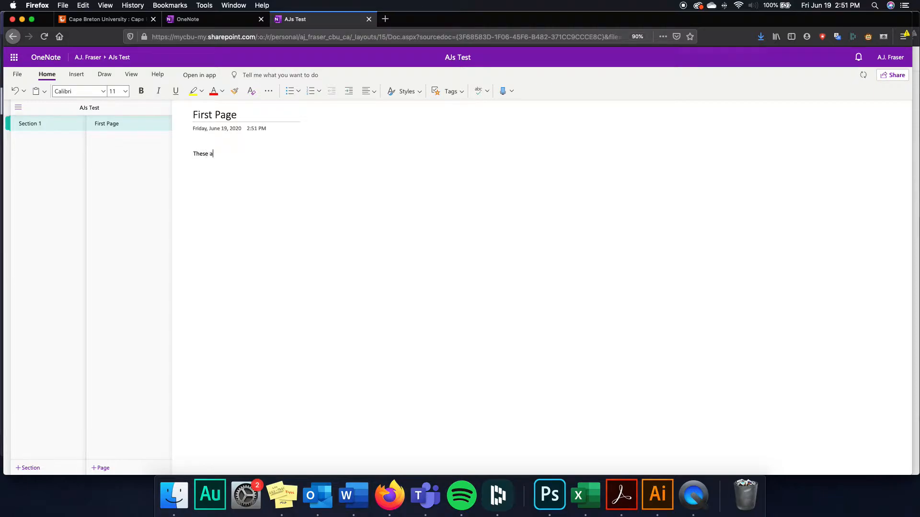
pyautogui.write("otes I'm taking in a meeting")
# - Add another page to Section 1 and title it "Second Page"
pyautogui.rightClick(111, 151)
pyautogui.click(118, 439)
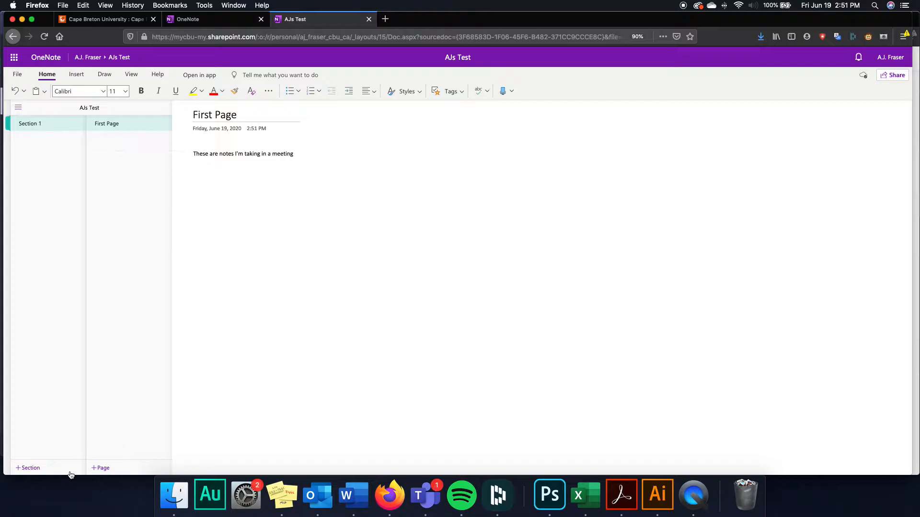
pyautogui.rightClick(118, 179)
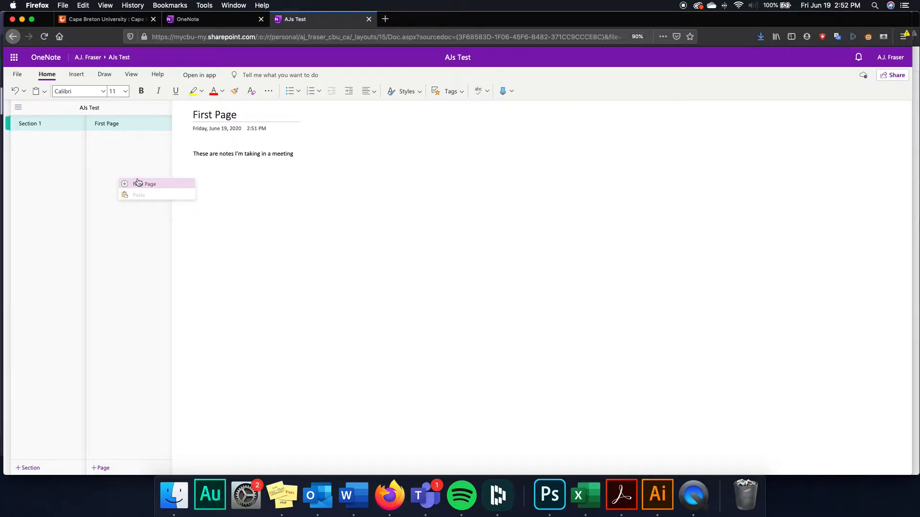
pyautogui.click(121, 143)
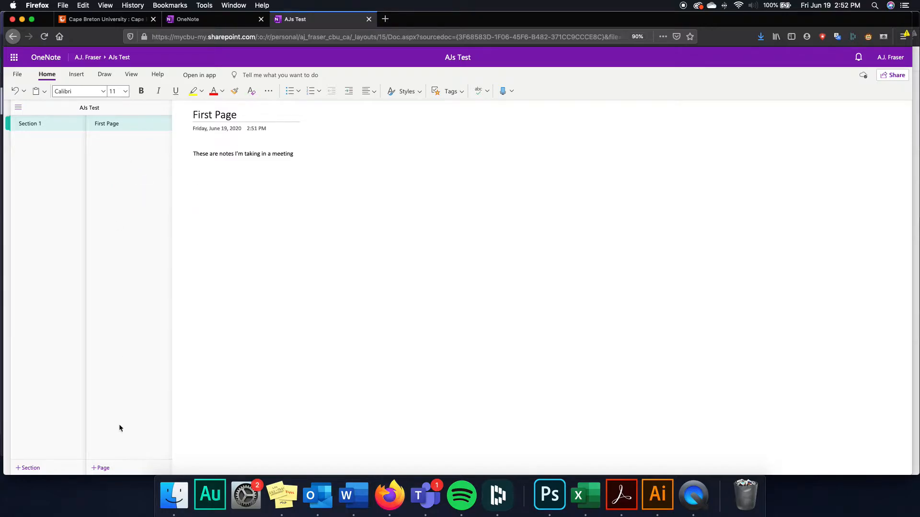
pyautogui.click(102, 469)
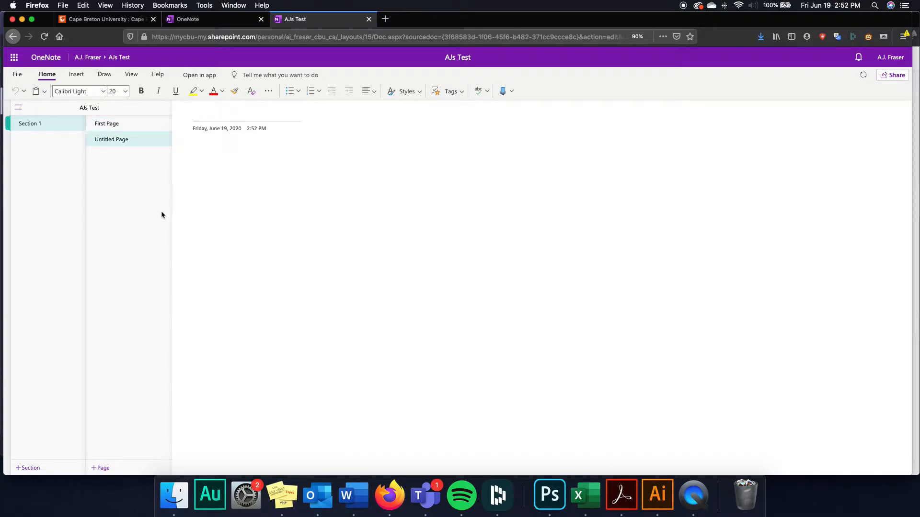
pyautogui.write('Second Page')
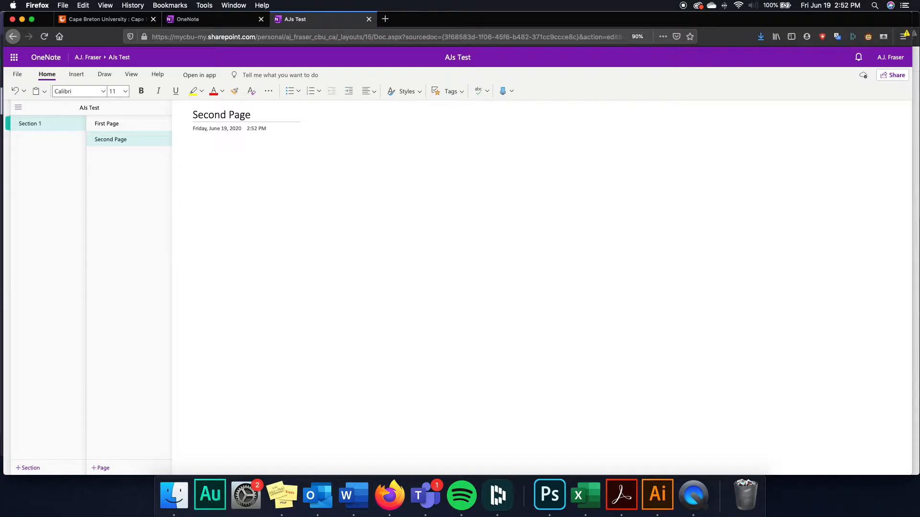
# - Add a section named Section 2 and title its initial page "First page of this section"
pyautogui.click(44, 470)
pyautogui.write('Section 2')
pyautogui.press('Return')
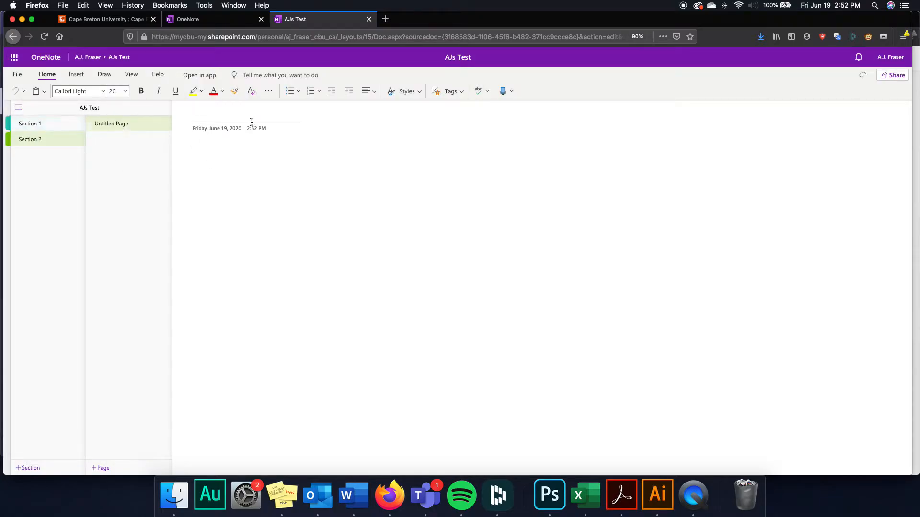
pyautogui.write('First page of this section')
pyautogui.press('Return')
# - Add another page to Section 2 and title it "Meeting June 19th 2020"
pyautogui.click(118, 146)
pyautogui.click(101, 468)
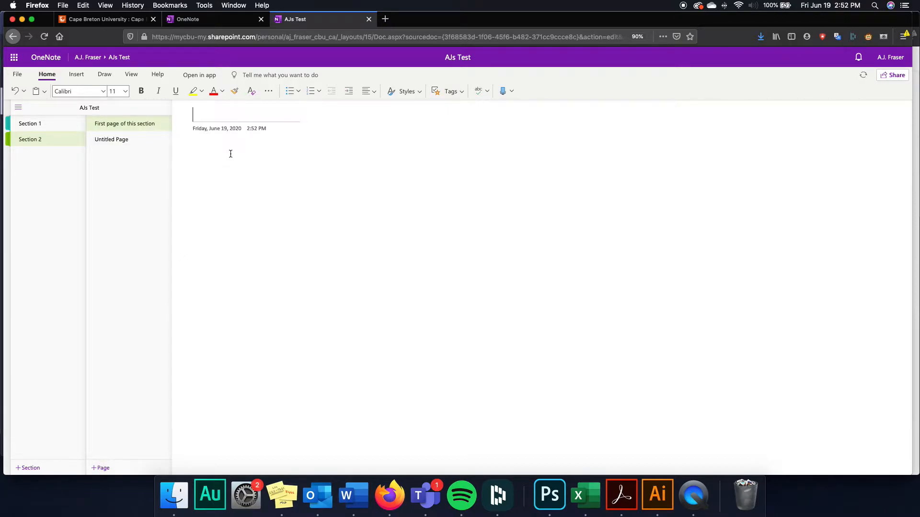
pyautogui.write('MEtting')
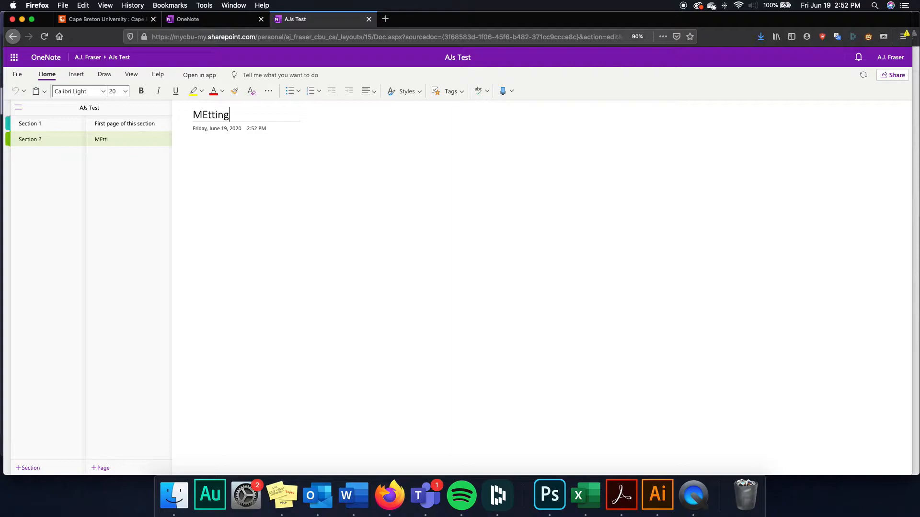
pyautogui.write(' June 19th 2020')
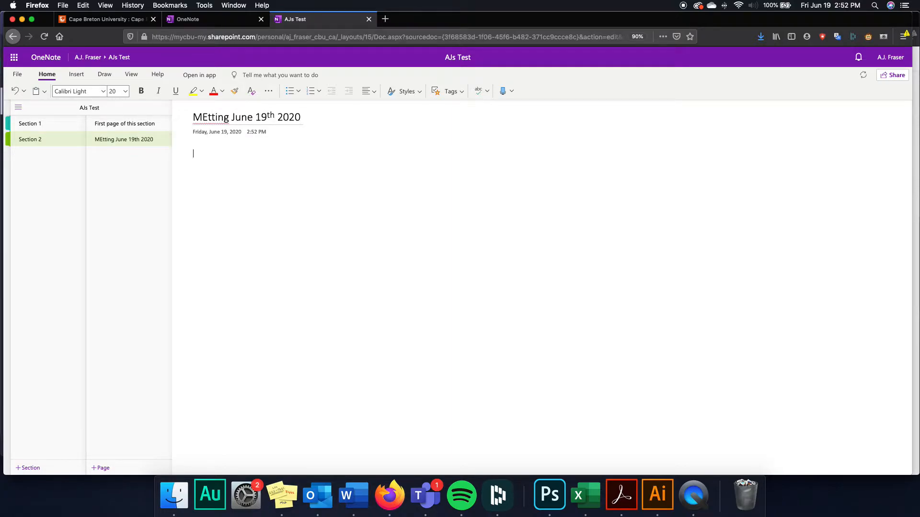
pyautogui.click(213, 117)
pyautogui.press('BackSpace')
pyautogui.press('BackSpace')
pyautogui.write('ee')
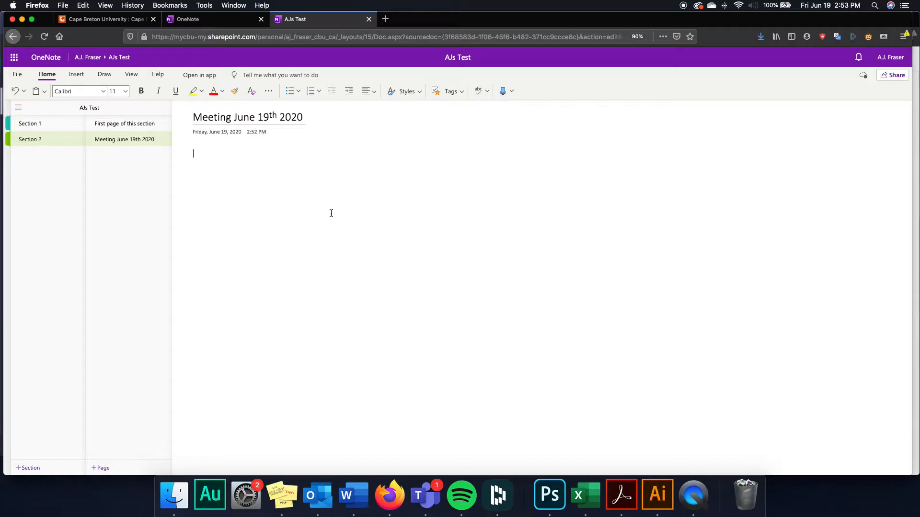
# - Look through the two pages of Section 1, ending on First Page
pyautogui.click(38, 126)
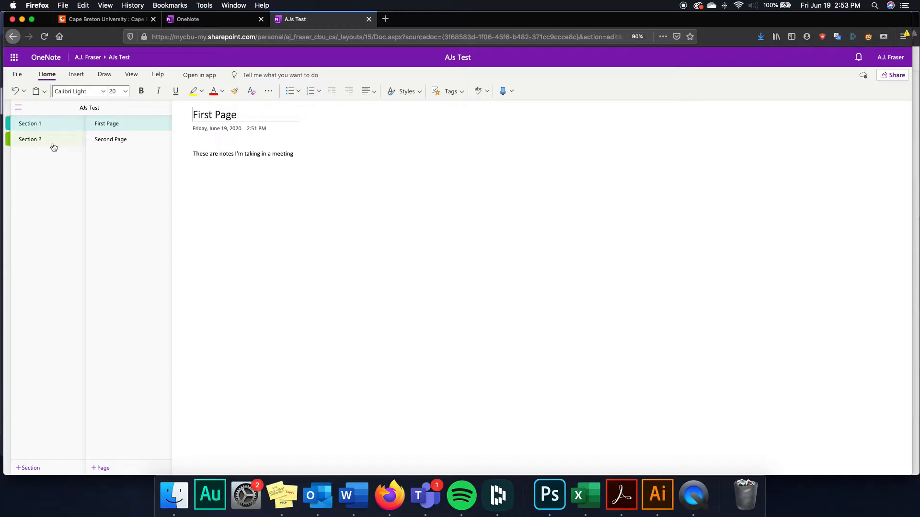
pyautogui.click(125, 125)
pyautogui.click(144, 140)
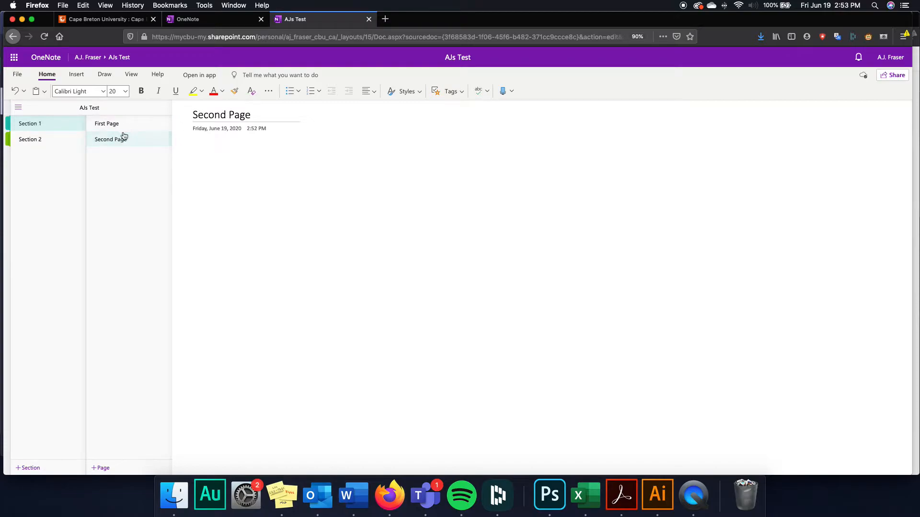
pyautogui.click(124, 128)
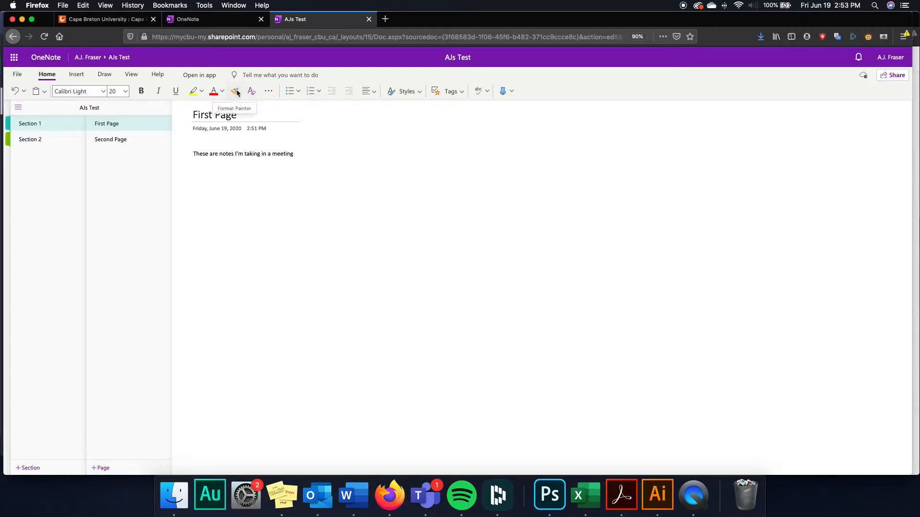
# - Handwrite "Hey" in pink pen ink below the meeting note on First Page
pyautogui.click(105, 76)
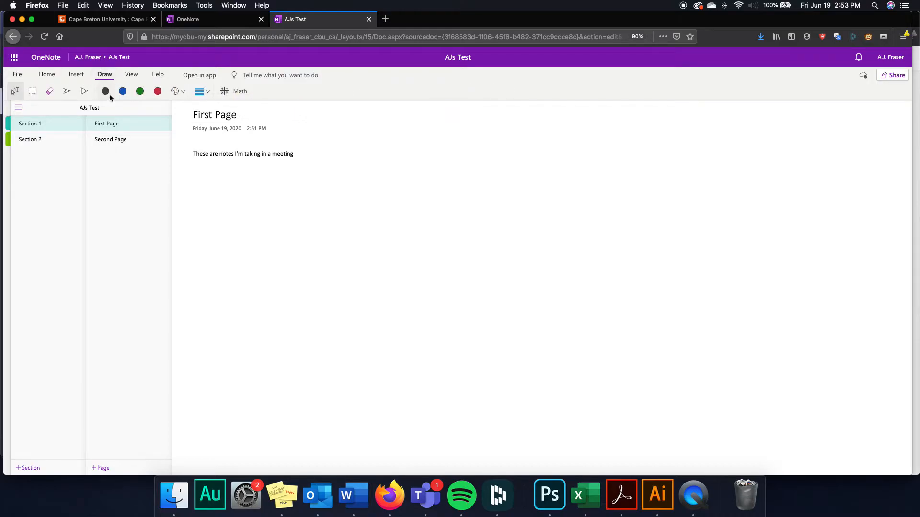
pyautogui.click(68, 91)
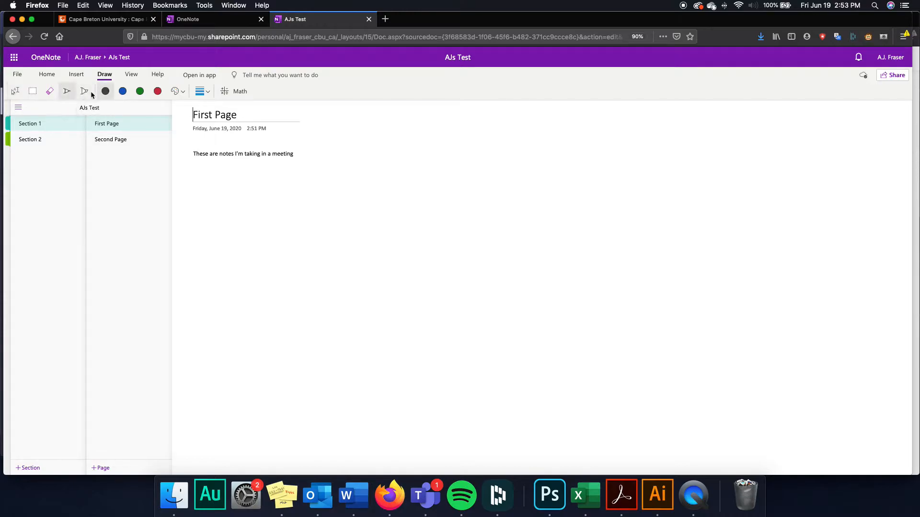
pyautogui.click(177, 91)
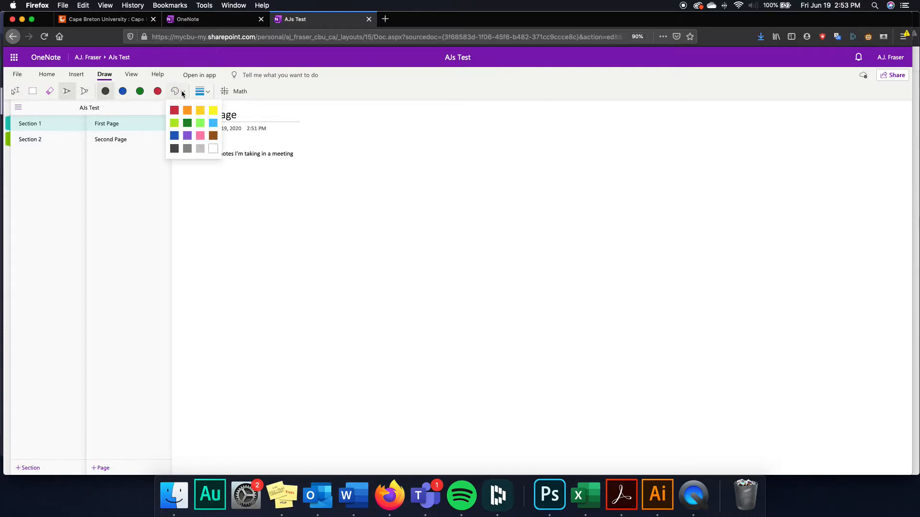
pyautogui.click(187, 137)
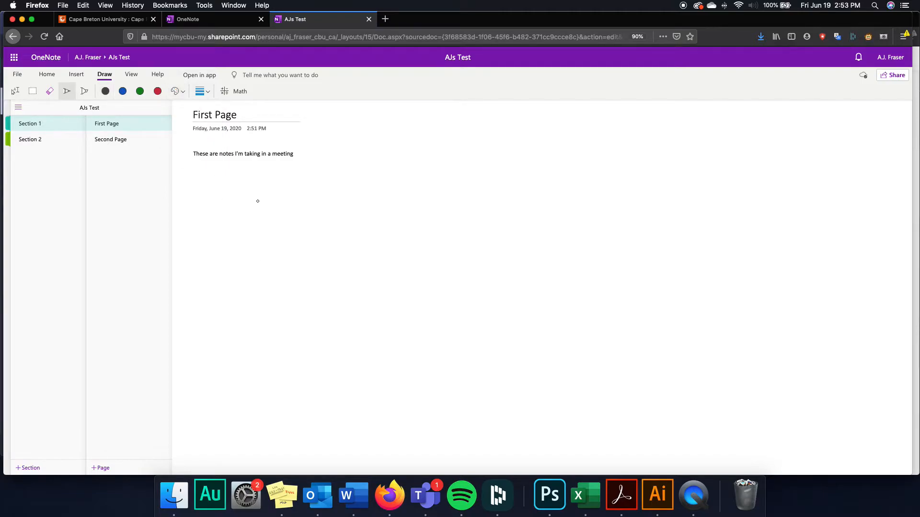
pyautogui.moveTo(262, 181); pyautogui.dragTo(246, 252)
pyautogui.moveTo(298, 176)
pyautogui.mouseDown()
pyautogui.moveTo(269, 262)
pyautogui.moveTo(305, 228)
pyautogui.moveTo(314, 243)
pyautogui.moveTo(316, 232)
pyautogui.moveTo(352, 212)
pyautogui.mouseUp()
pyautogui.moveTo(383, 186); pyautogui.dragTo(310, 317)
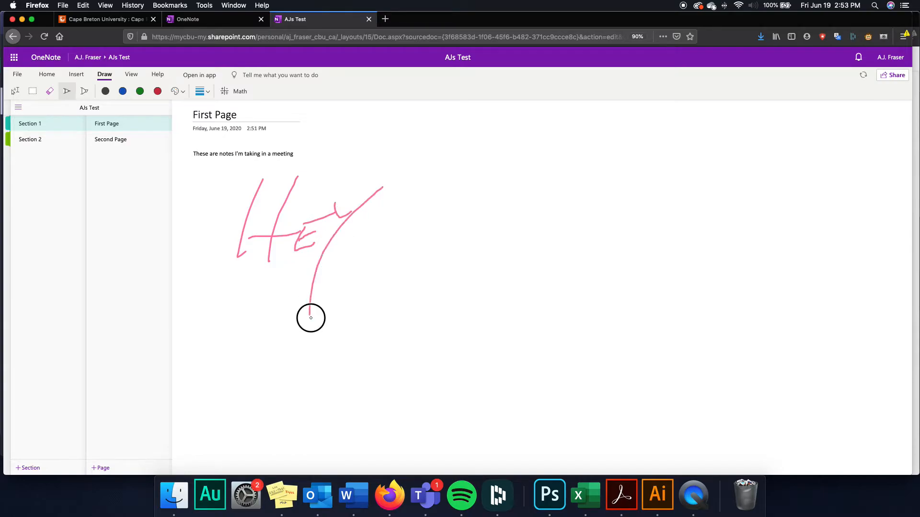
# - Draw a pink smiley face with two round eyes and a curved mouth beside the handwritten "Hey"
pyautogui.moveTo(557, 144)
pyautogui.mouseDown()
pyautogui.moveTo(562, 170)
pyautogui.moveTo(542, 141)
pyautogui.mouseUp()
pyautogui.moveTo(640, 142); pyautogui.dragTo(620, 162)
pyautogui.moveTo(514, 235)
pyautogui.mouseDown()
pyautogui.moveTo(557, 294)
pyautogui.moveTo(701, 197)
pyautogui.mouseUp()
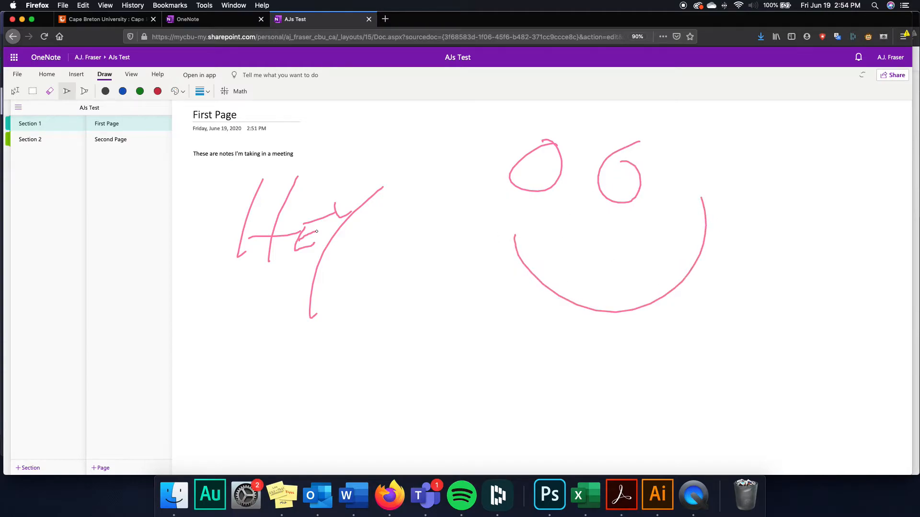
# - View Second Page and return to First Page to check the saved ink drawing
pyautogui.click(111, 139)
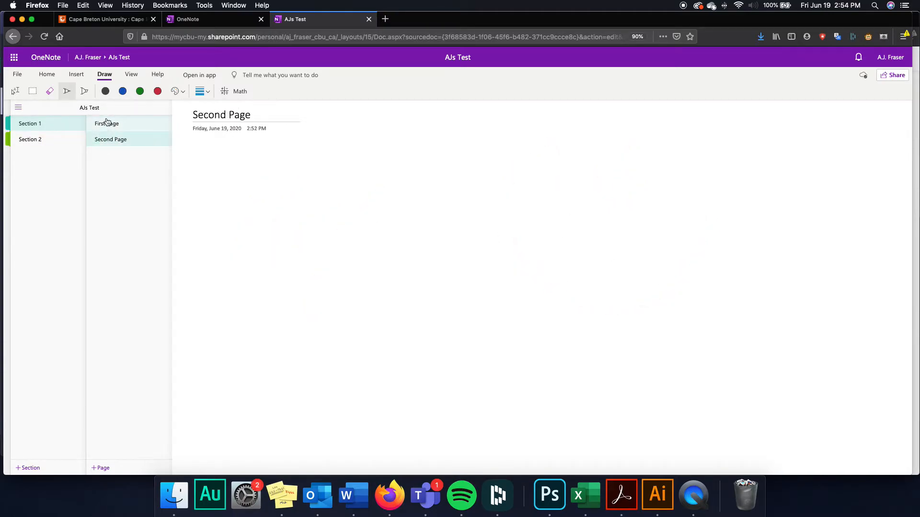
pyautogui.click(106, 123)
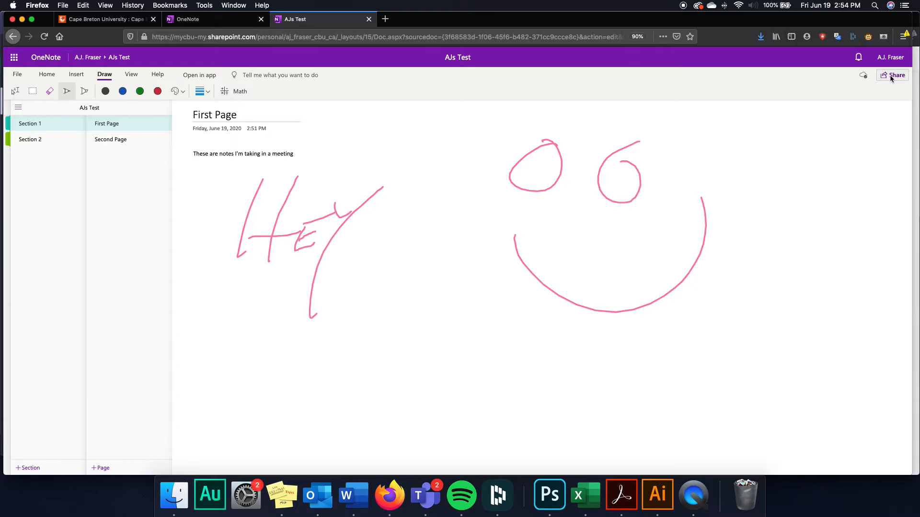
# - Quit the Microsoft Teams desktop app
pyautogui.rightClick(425, 496)
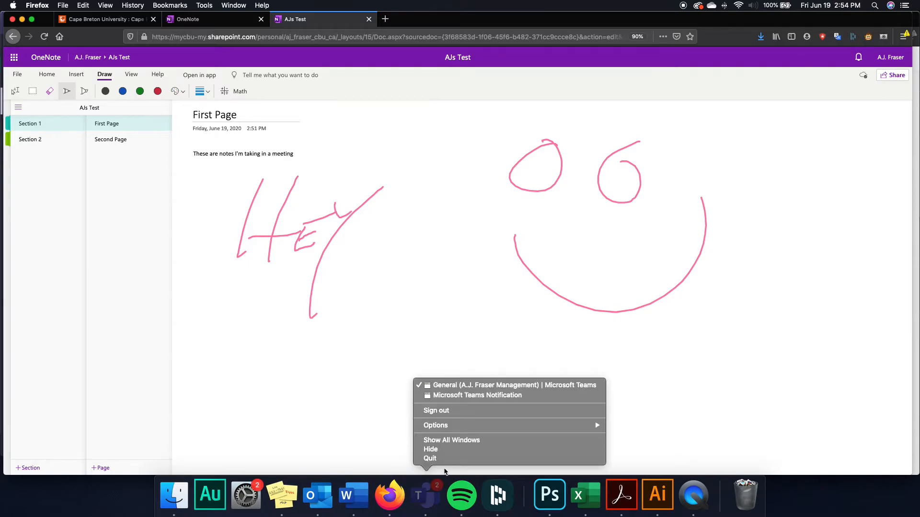
pyautogui.click(444, 460)
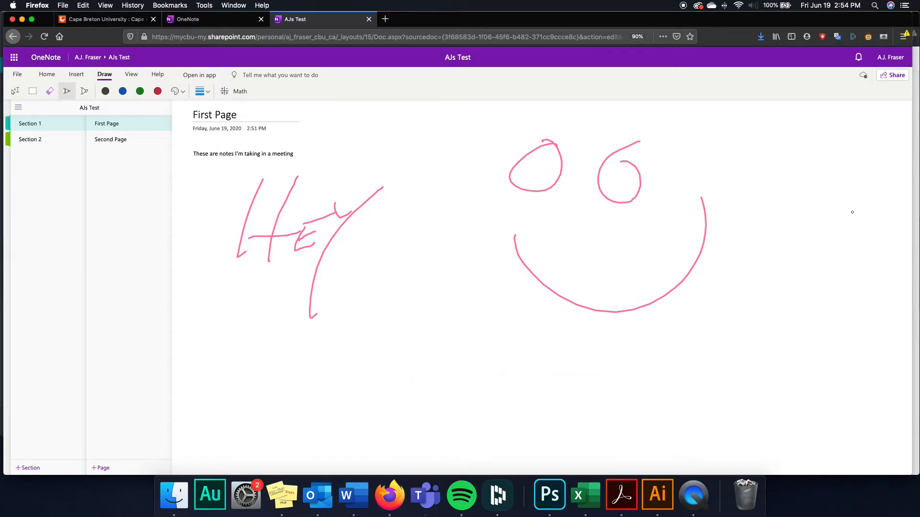
# - Set the notebook's sharing link to allow editing by people in Cape Breton University, and close sharing without sending it
pyautogui.click(893, 75)
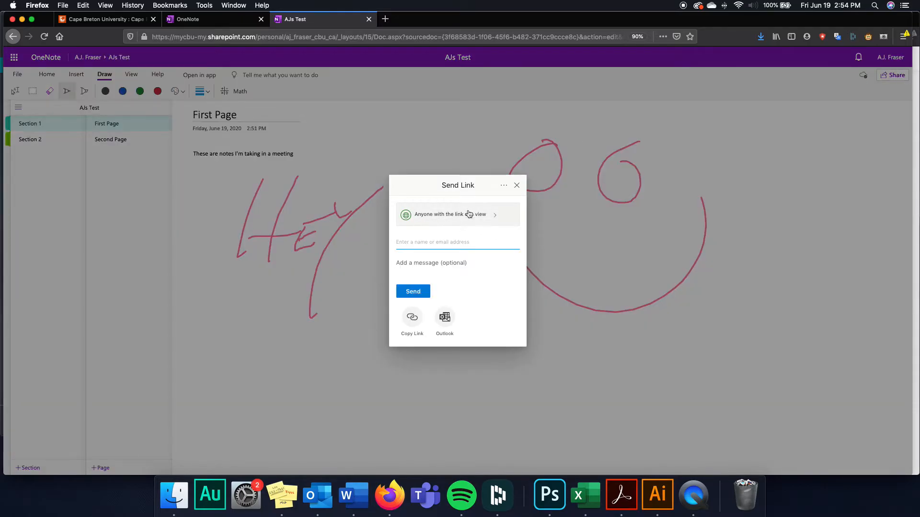
pyautogui.click(493, 218)
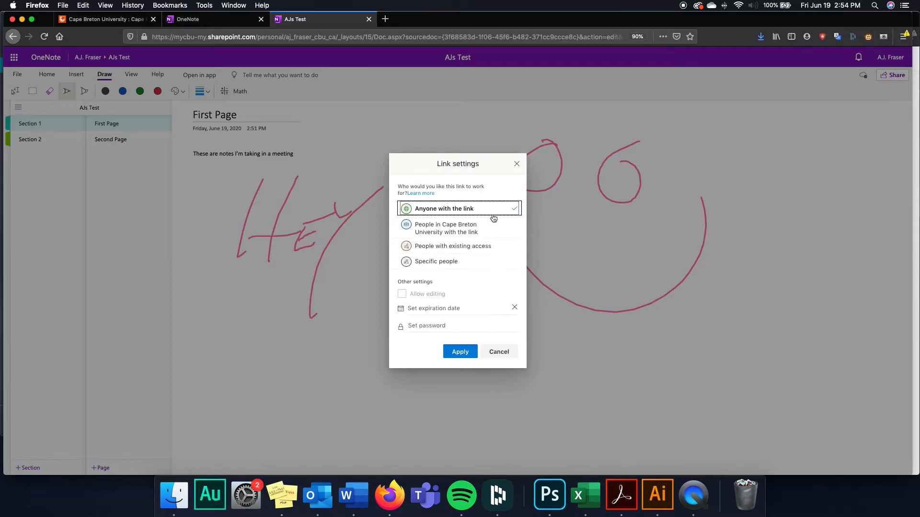
pyautogui.click(445, 230)
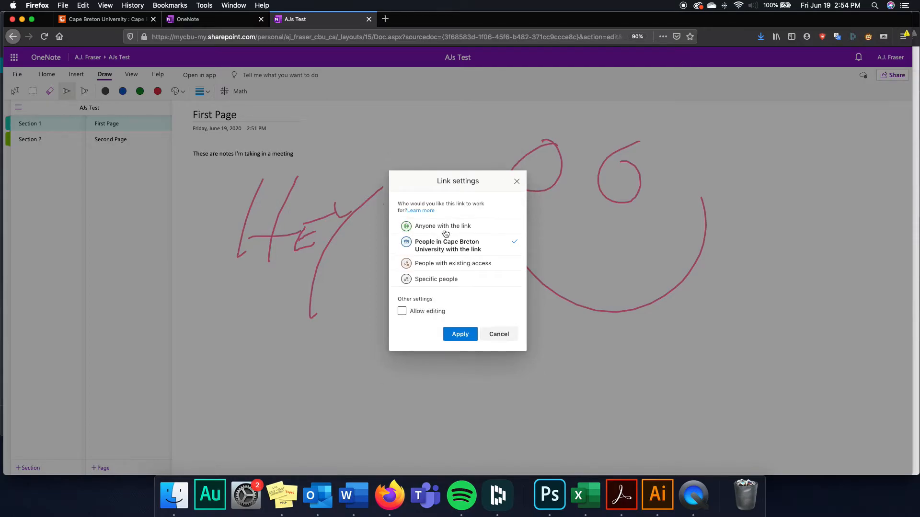
pyautogui.click(402, 311)
pyautogui.click(457, 334)
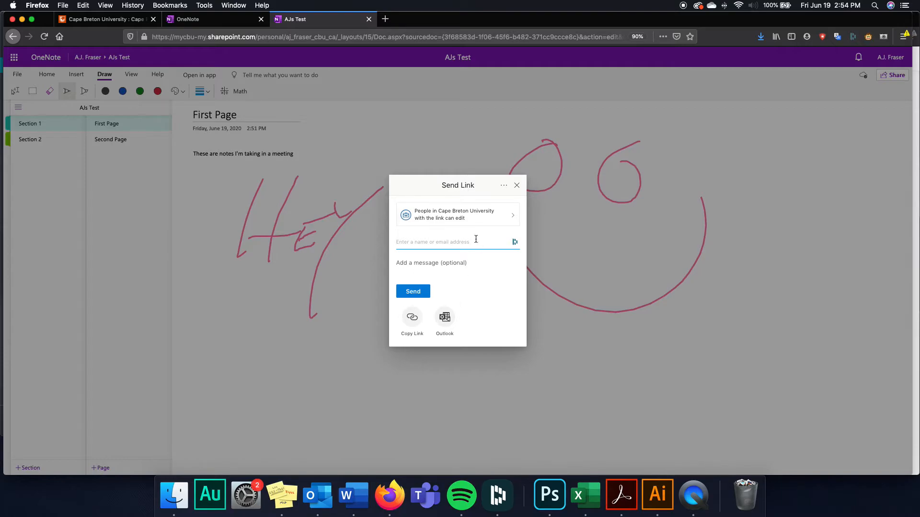
pyautogui.click(517, 186)
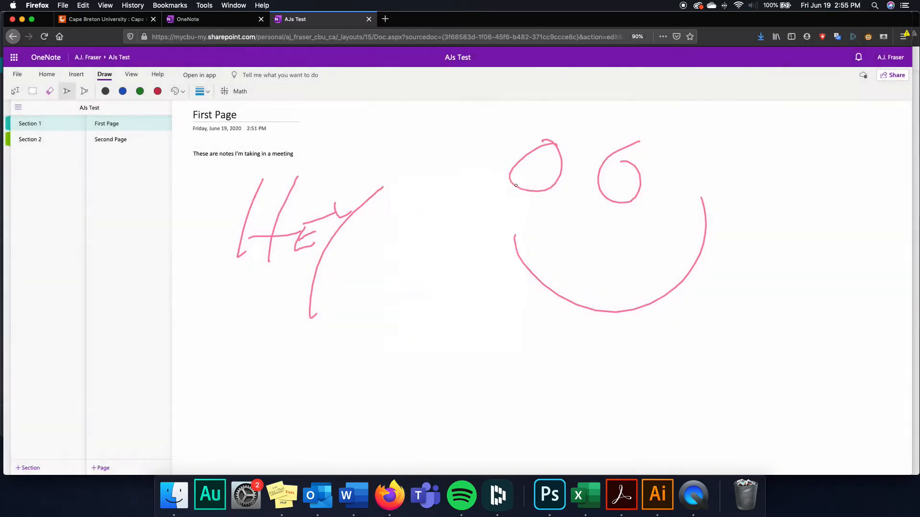
# - Switch from the OneNote notebook to Microsoft Teams, using the web app instead of the Mac app
pyautogui.click(14, 57)
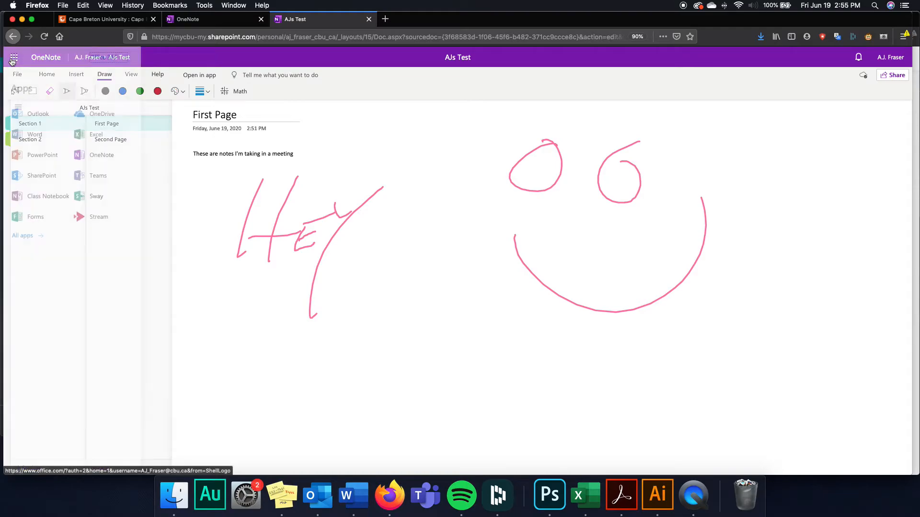
pyautogui.click(92, 176)
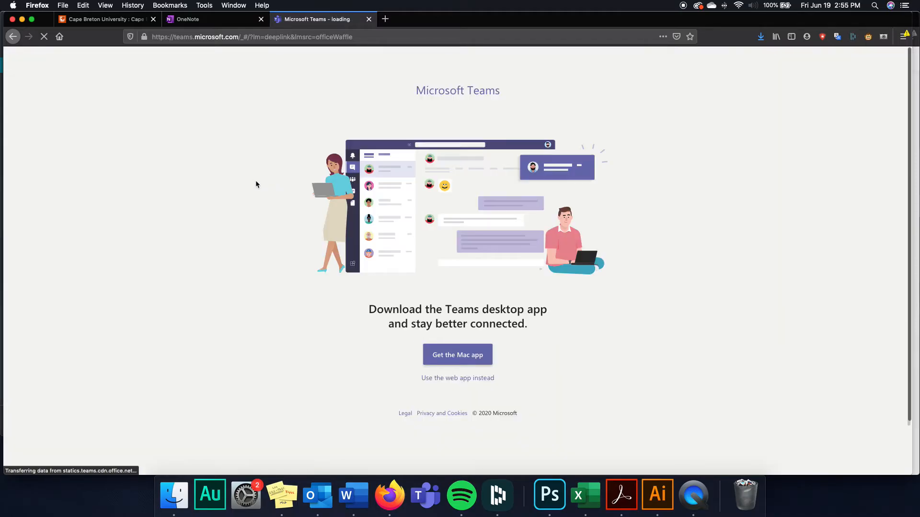
pyautogui.click(473, 382)
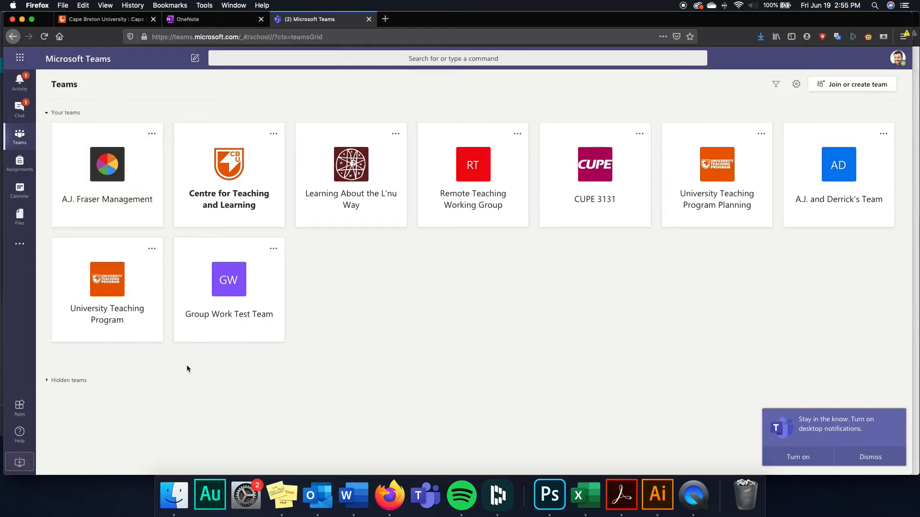
# - View the University Teaching Program team and the team types offered for a new team, and return to the teams list
pyautogui.click(126, 299)
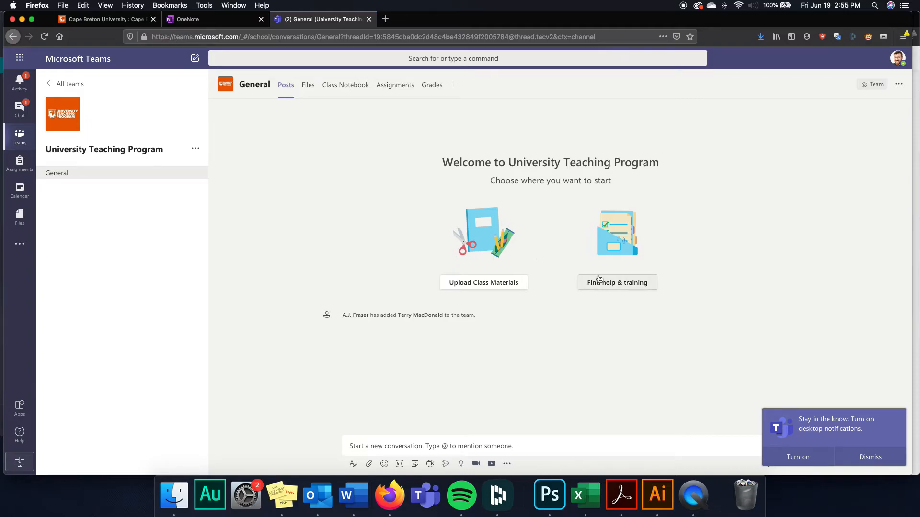
pyautogui.click(68, 84)
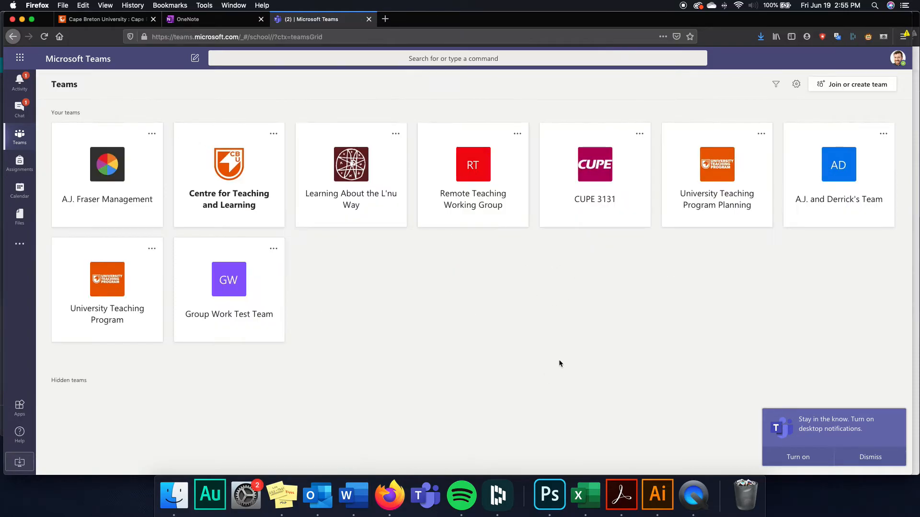
pyautogui.click(825, 86)
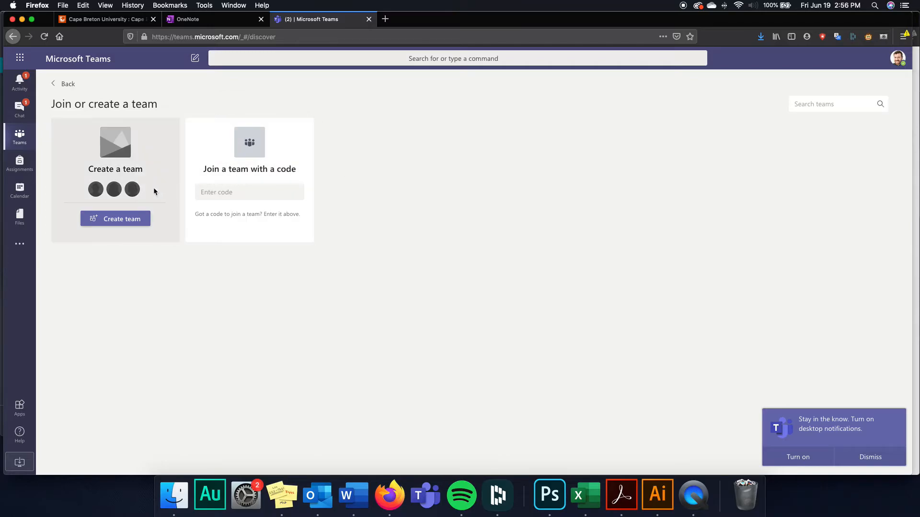
pyautogui.click(135, 219)
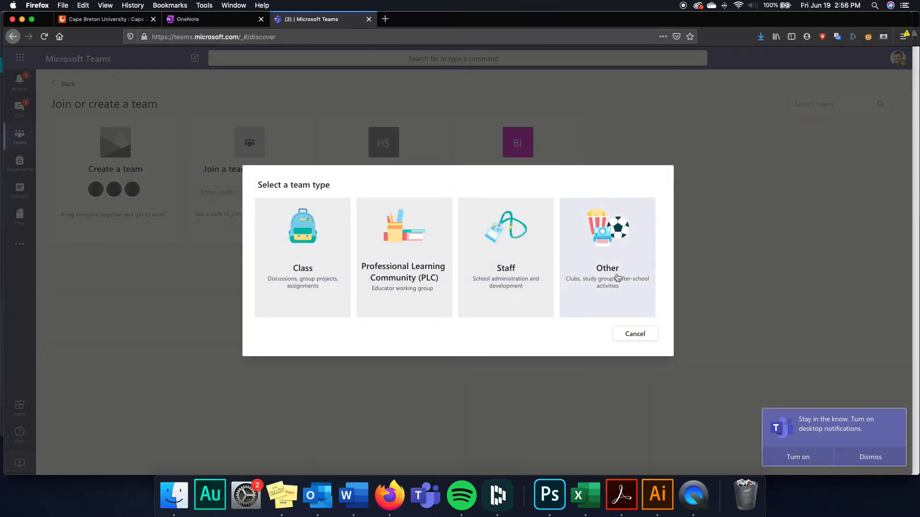
pyautogui.click(646, 338)
pyautogui.click(71, 86)
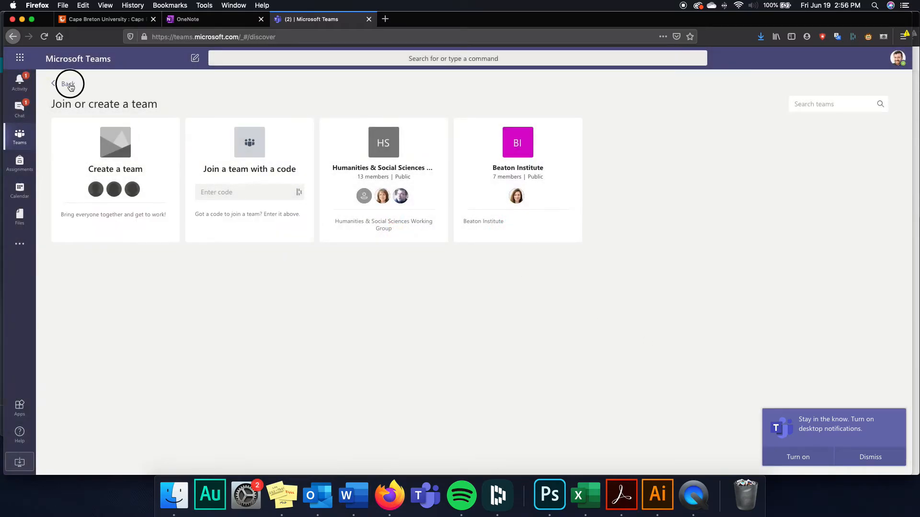
# - Open the Class Notebook page in the General channel of the University Teaching Program team
pyautogui.click(123, 301)
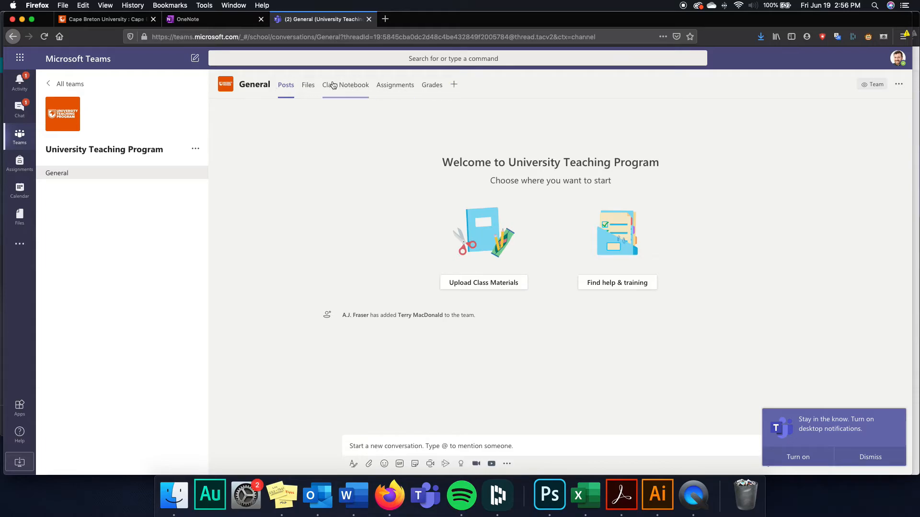
pyautogui.click(359, 93)
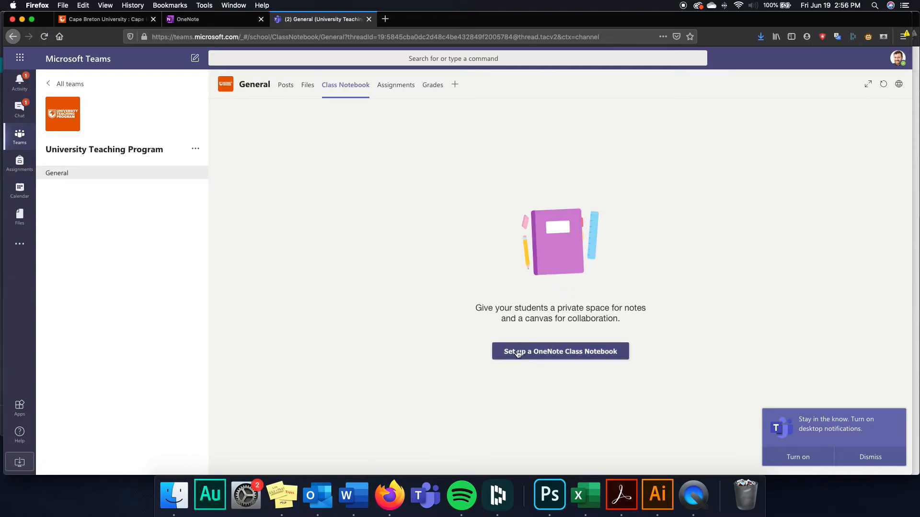
pyautogui.click(575, 360)
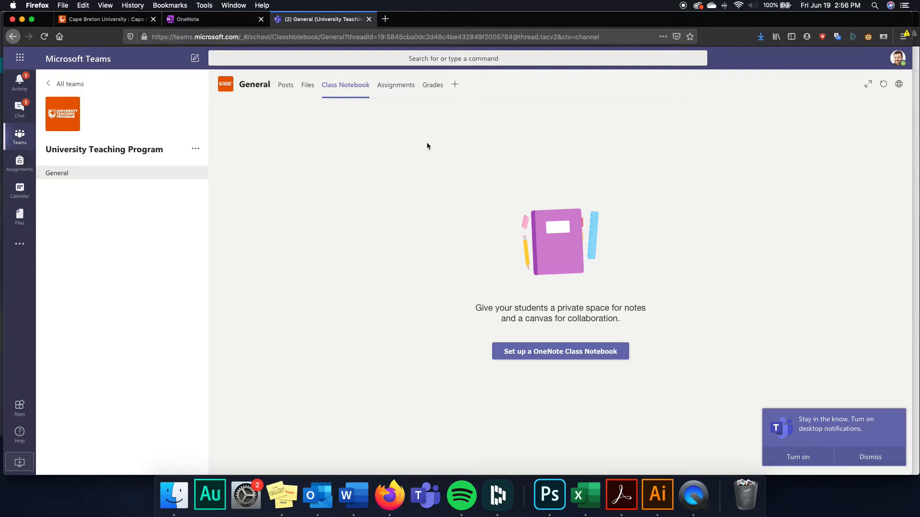
# - Add a OneNote tab named "UTP Team Notebook" to the General channel, posting about it, and dismiss the desktop notification offer
pyautogui.click(455, 86)
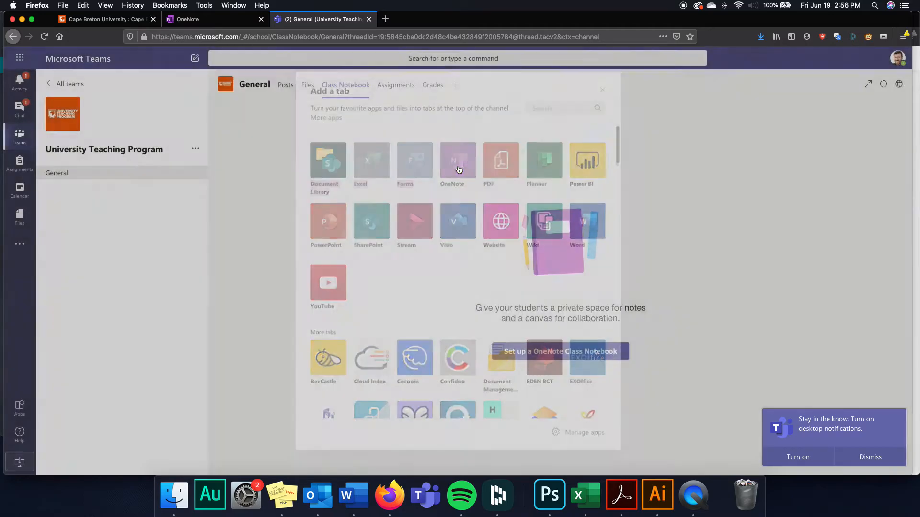
pyautogui.click(458, 168)
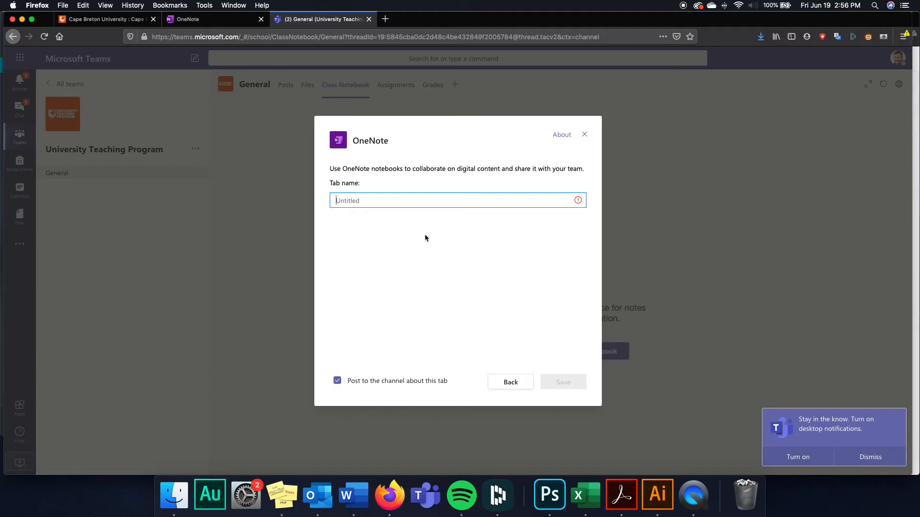
pyautogui.write('UTP Team')
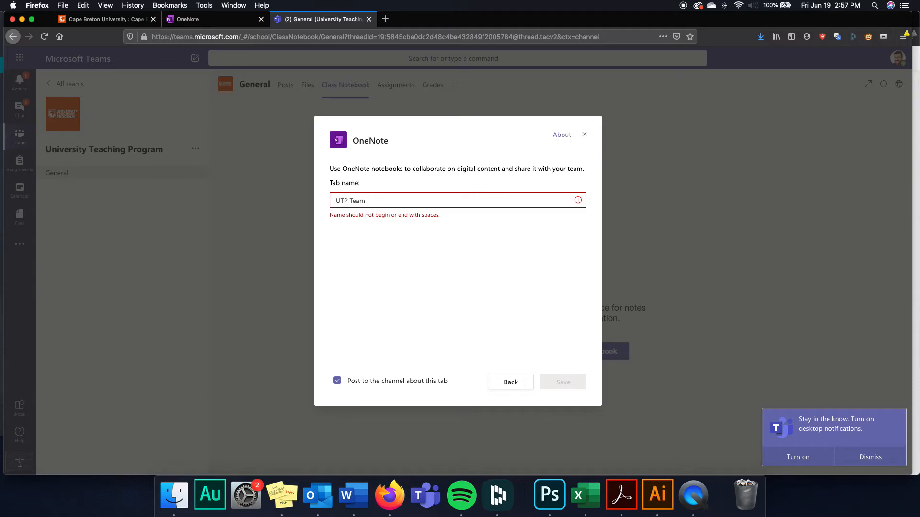
pyautogui.write('Notebook')
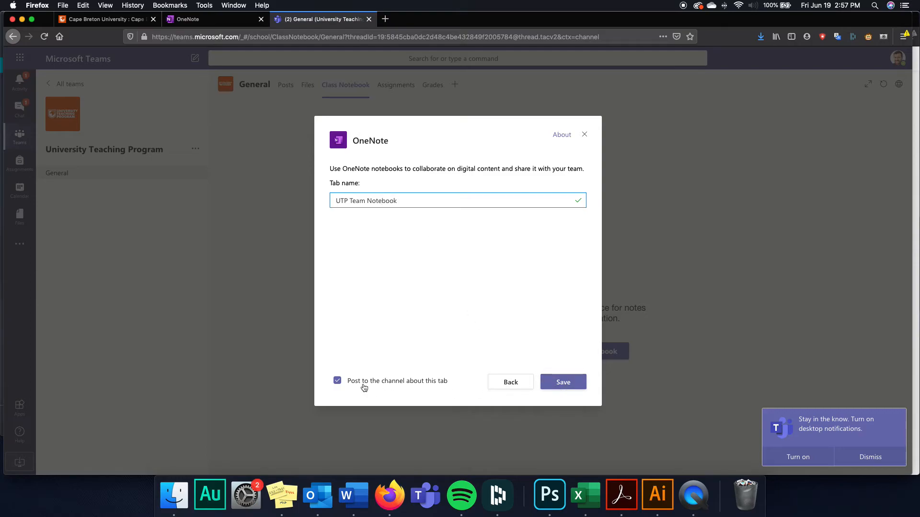
pyautogui.click(581, 387)
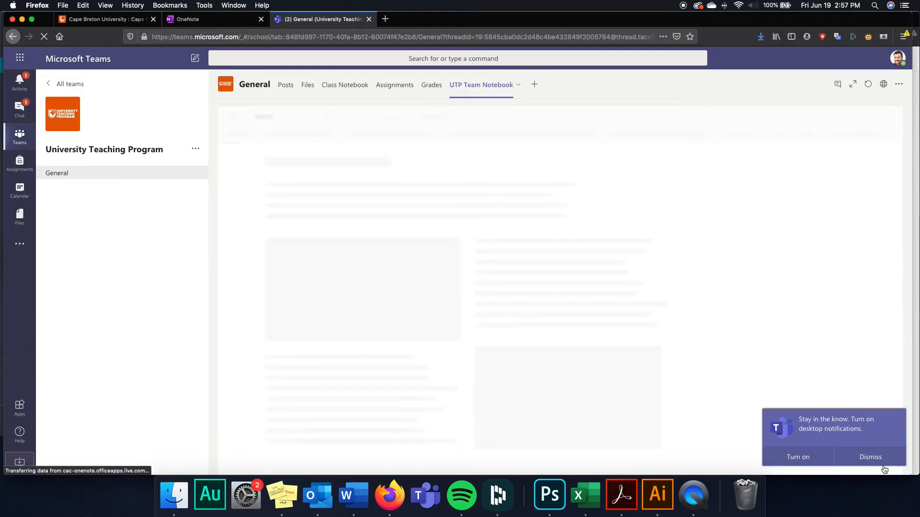
pyautogui.click(877, 459)
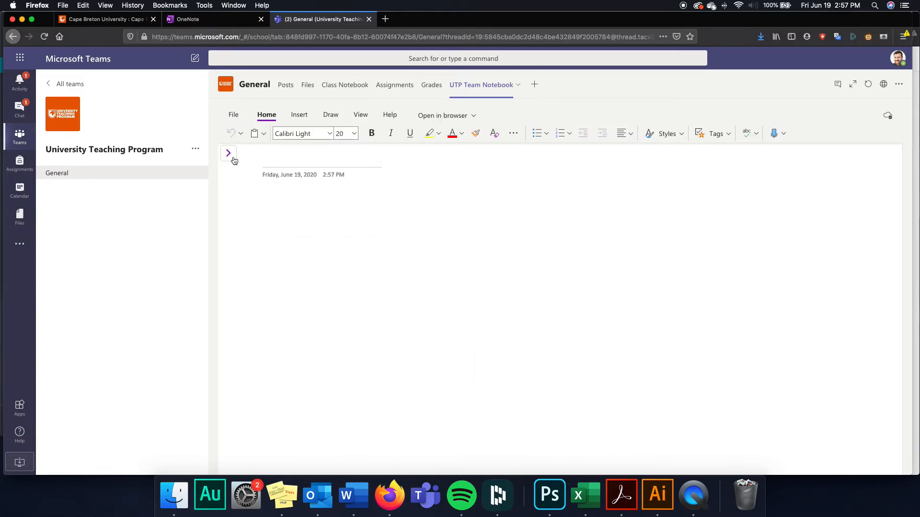
# - Show the page list of UTP Team Notebook, hide it again and place the cursor in the untitled page's title
pyautogui.click(229, 154)
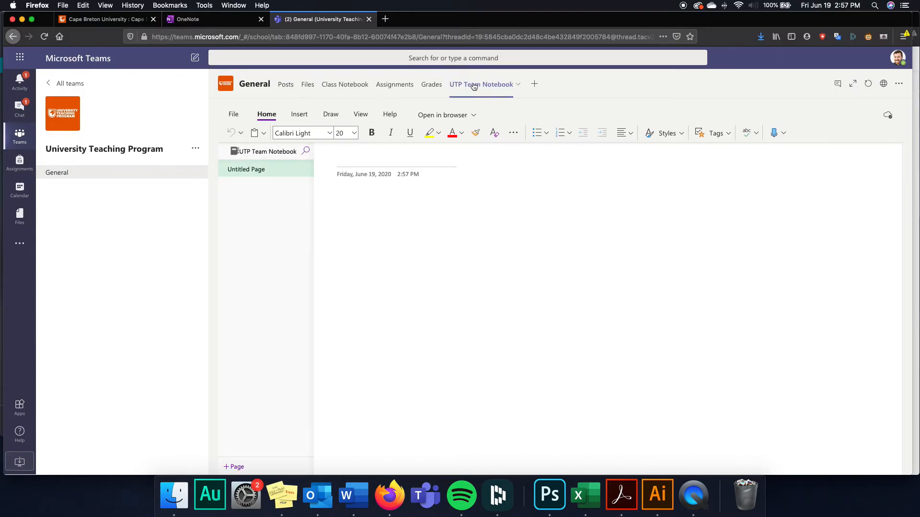
pyautogui.click(364, 160)
pyautogui.click(229, 152)
pyautogui.click(342, 164)
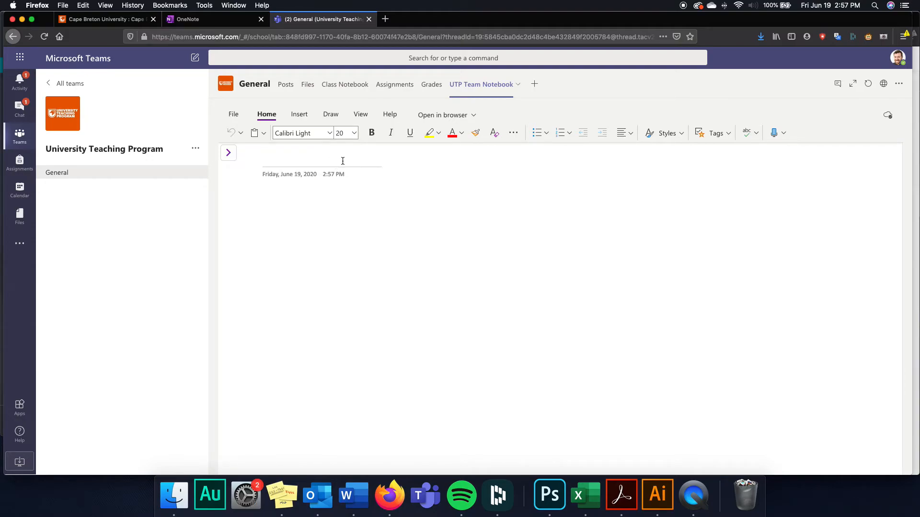
# - Switch to the Teams desktop app, start an instant meeting in the management team's General channel and share Screen #1
pyautogui.click(429, 504)
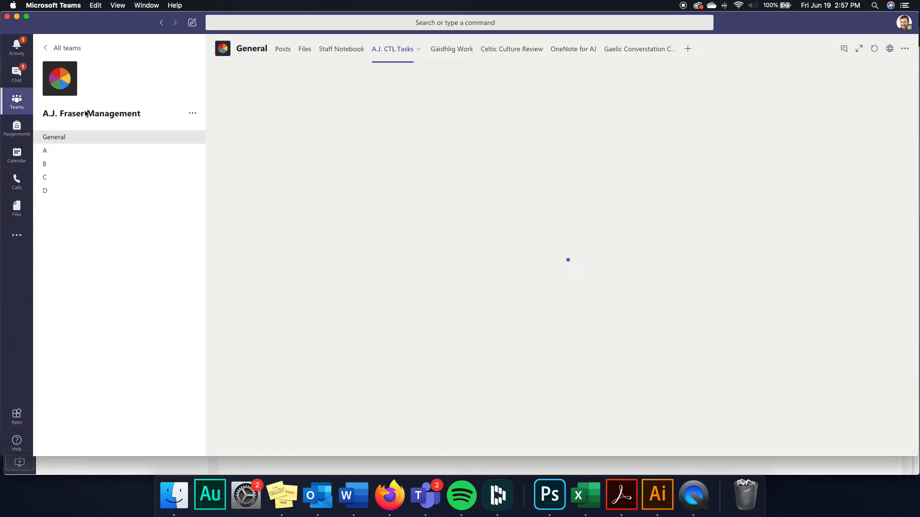
pyautogui.click(283, 49)
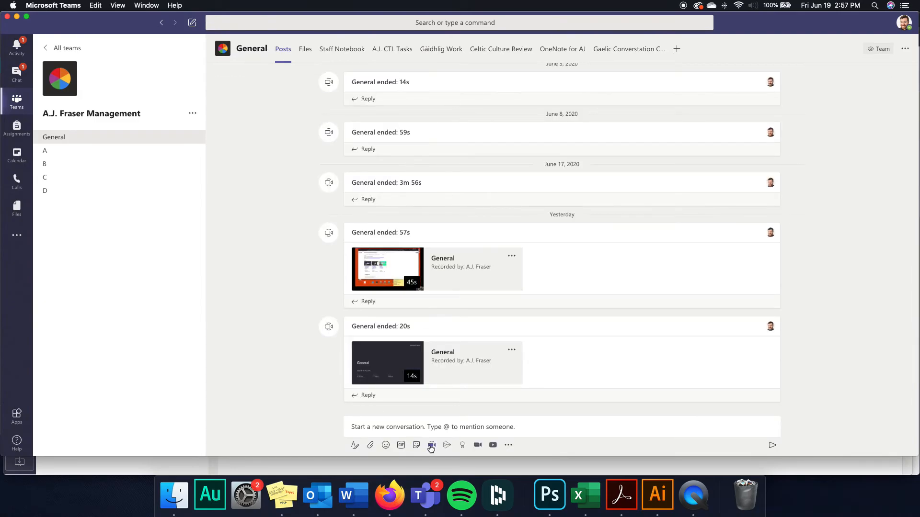
pyautogui.click(432, 445)
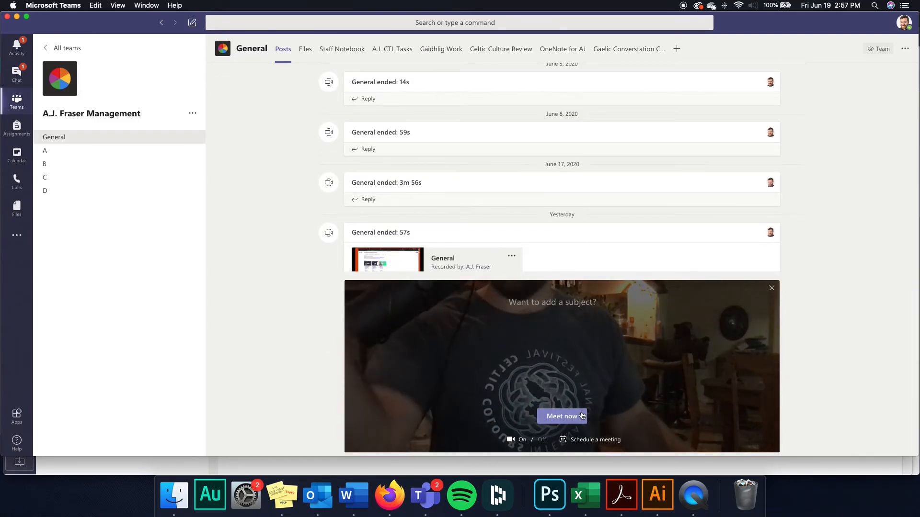
pyautogui.click(581, 416)
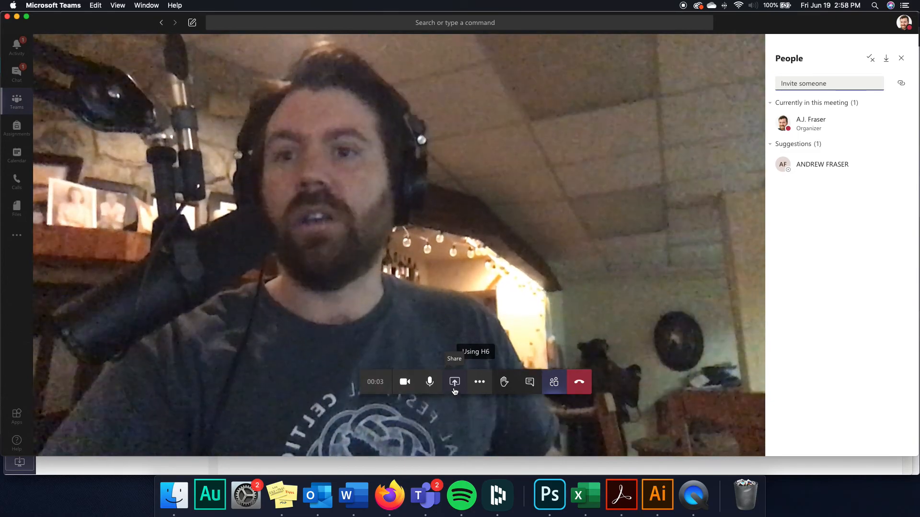
pyautogui.click(454, 383)
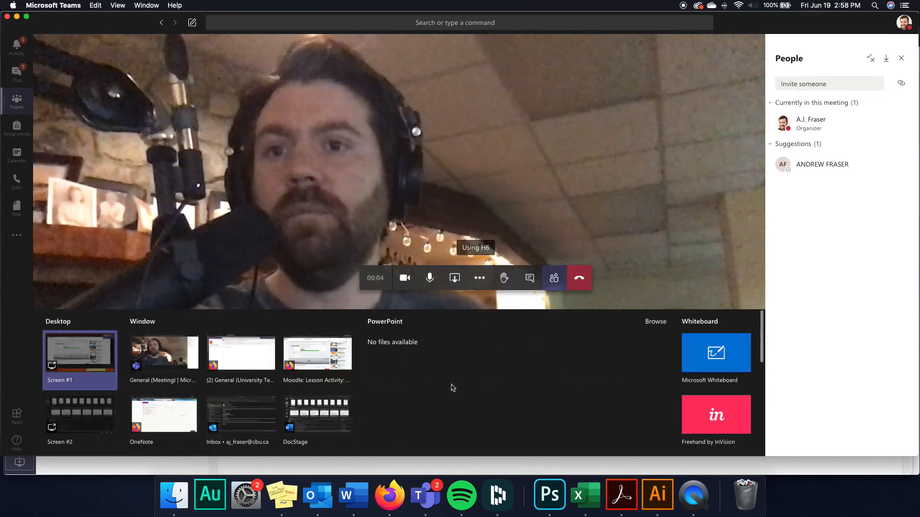
pyautogui.click(101, 357)
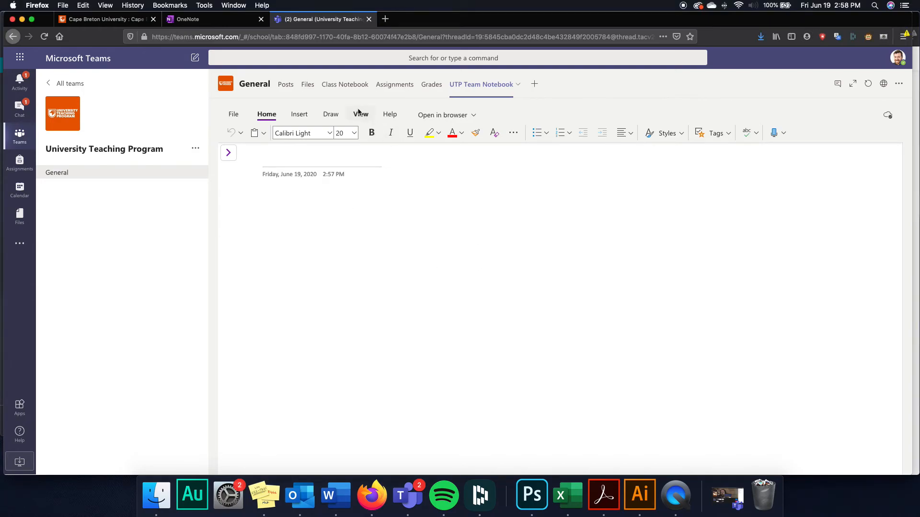
# - Handwrite the presenter's initials followed by "TEST" in red pen ink near the top of the untitled UTP Team Notebook page
pyautogui.click(331, 114)
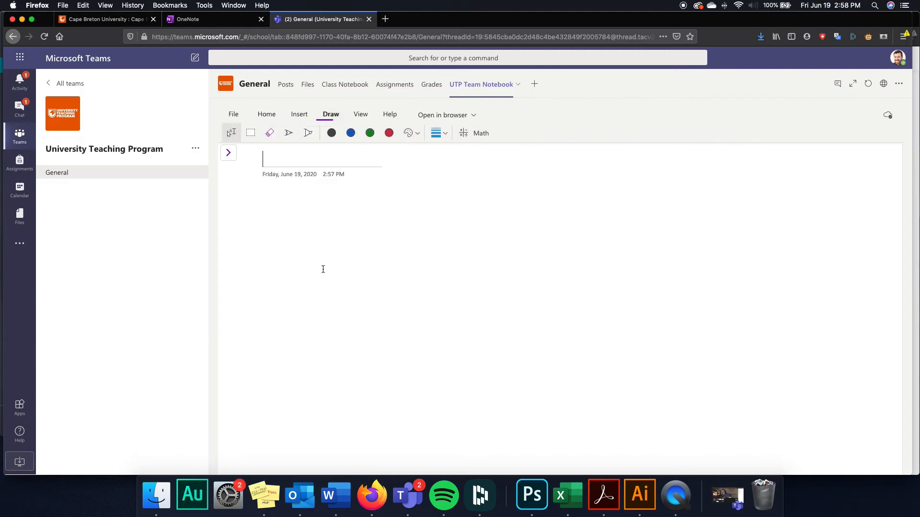
pyautogui.click(389, 133)
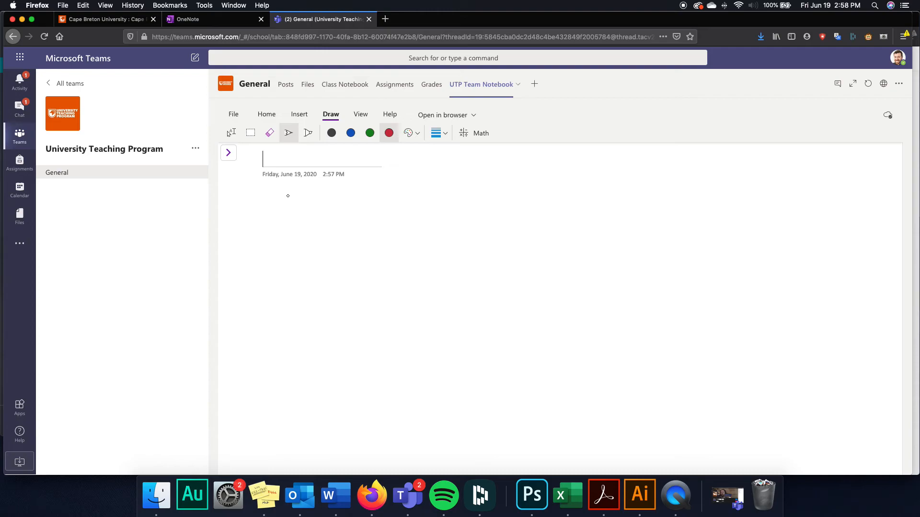
pyautogui.moveTo(254, 237)
pyautogui.mouseDown()
pyautogui.moveTo(286, 197)
pyautogui.moveTo(286, 210)
pyautogui.moveTo(340, 178)
pyautogui.moveTo(335, 197)
pyautogui.moveTo(315, 199)
pyautogui.mouseUp()
pyautogui.click(305, 207)
pyautogui.click(359, 201)
pyautogui.moveTo(404, 181)
pyautogui.mouseDown()
pyautogui.moveTo(404, 200)
pyautogui.moveTo(449, 166)
pyautogui.moveTo(446, 191)
pyautogui.moveTo(473, 172)
pyautogui.moveTo(458, 192)
pyautogui.moveTo(510, 170)
pyautogui.mouseUp()
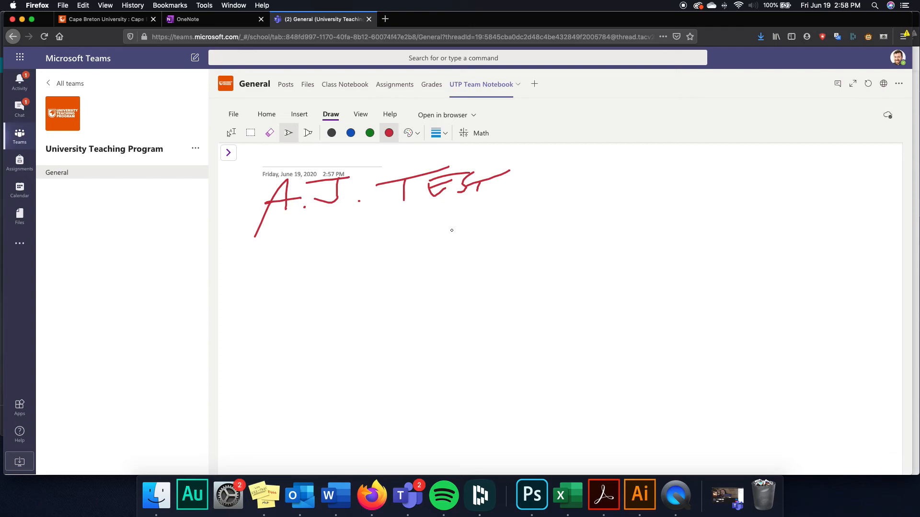
# - Show the Math quick-start examples, draw a curved red ink line below the handwritten text and close the Math pane
pyautogui.click(465, 134)
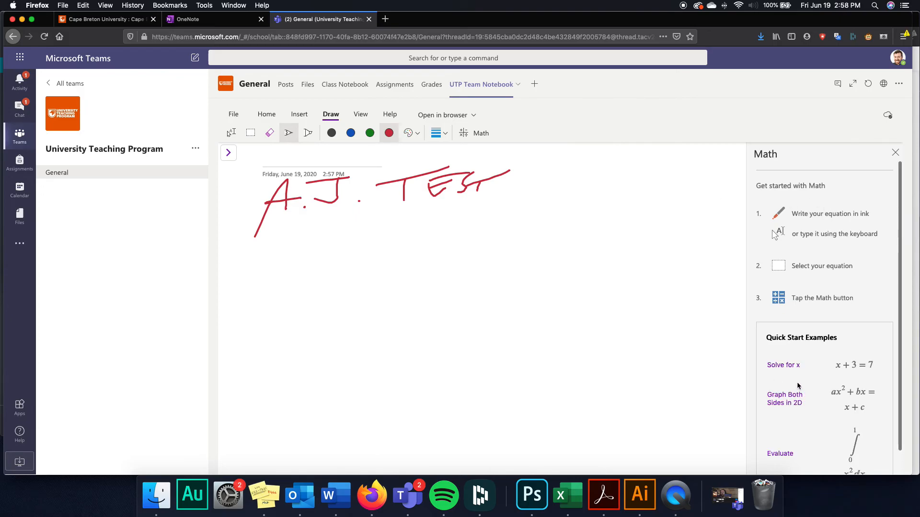
pyautogui.scroll(-1, 802, 372)
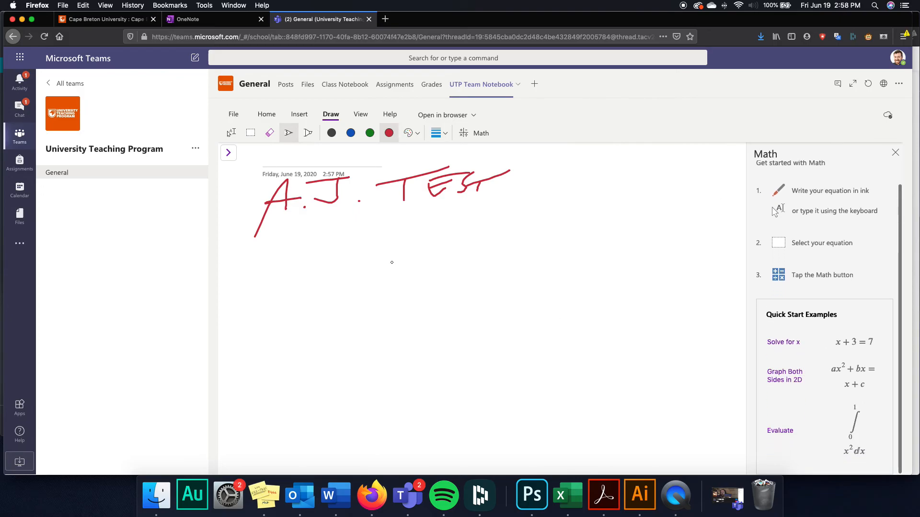
pyautogui.moveTo(402, 240); pyautogui.dragTo(498, 318)
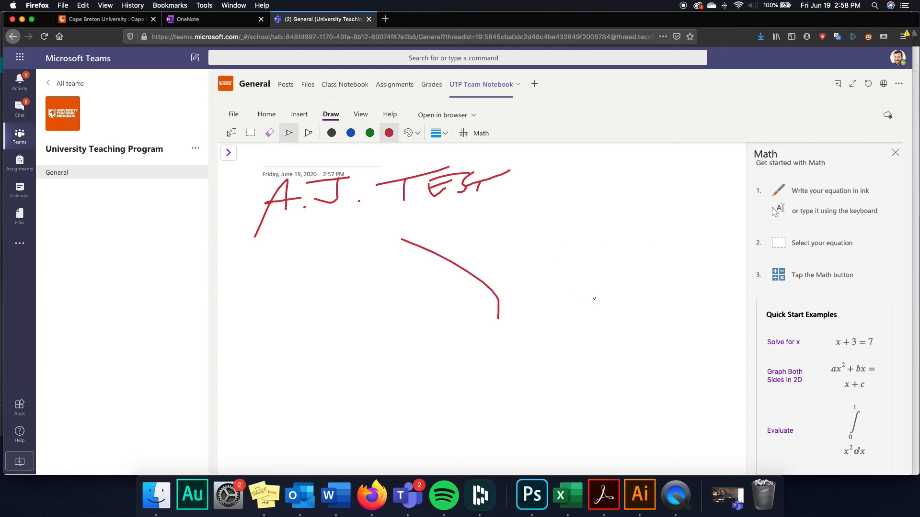
pyautogui.click(895, 153)
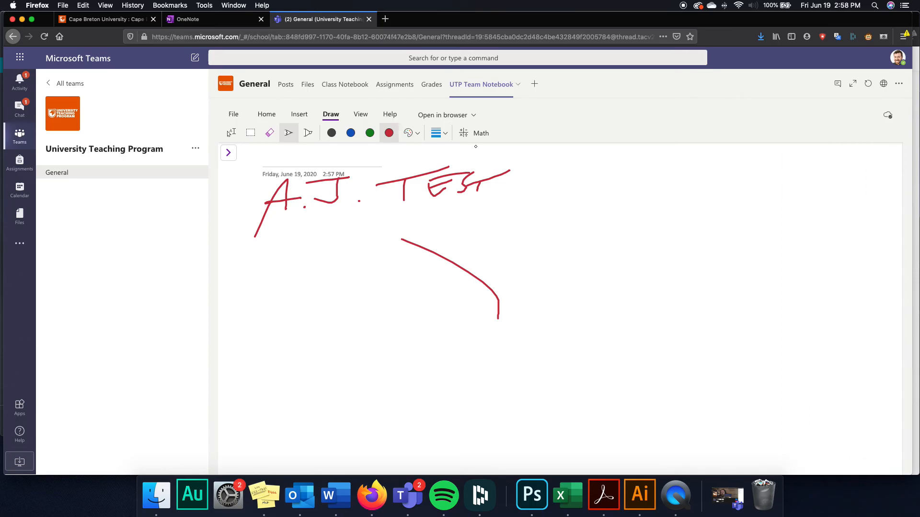
# - View UTP Team Notebook in its own browser tab and close that tab to return to the Teams channel
pyautogui.click(459, 117)
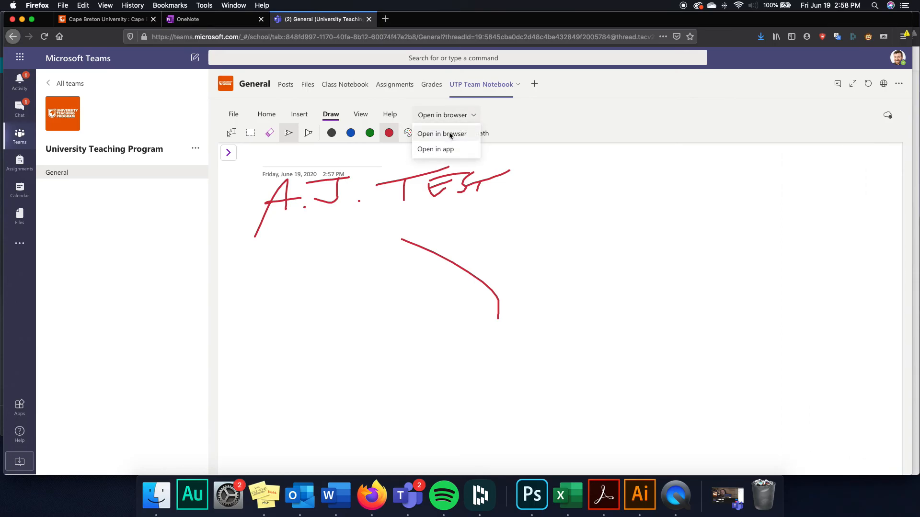
pyautogui.click(451, 135)
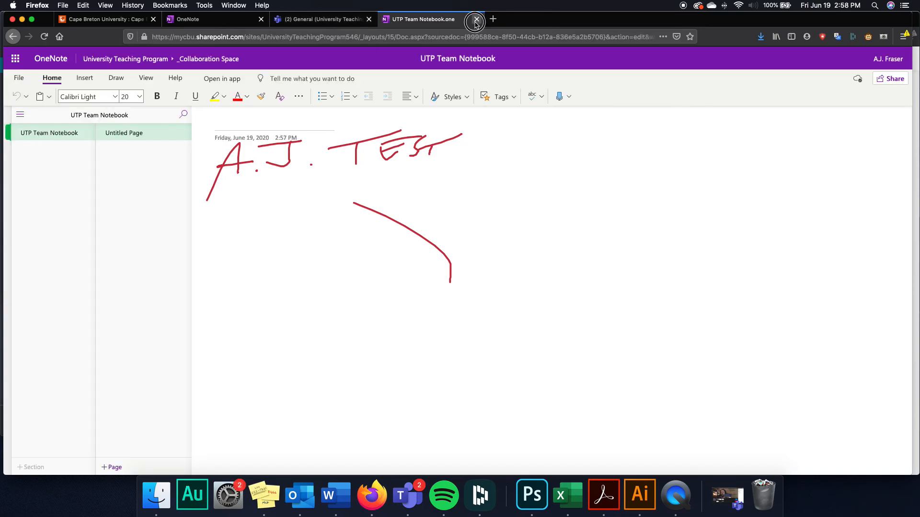
pyautogui.click(476, 19)
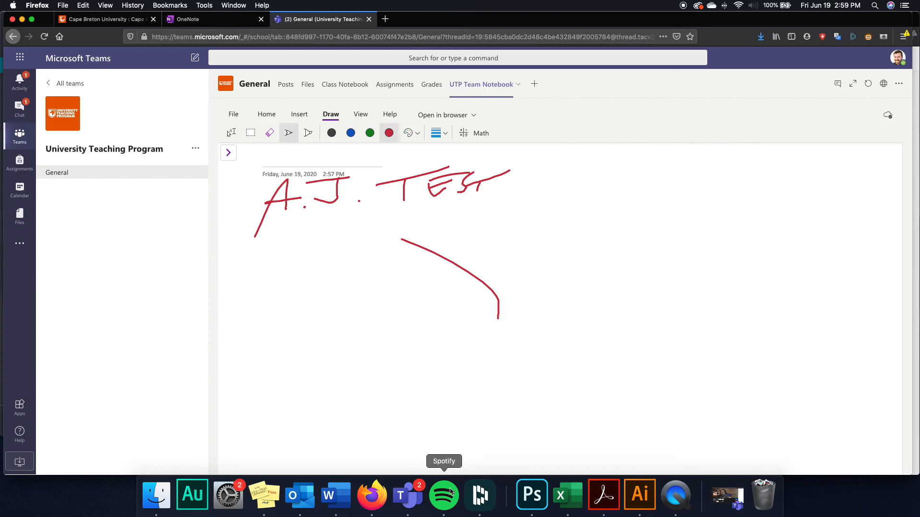
# - Switch to the Teams desktop app, leave the General channel meeting and close the app's window
pyautogui.click(422, 511)
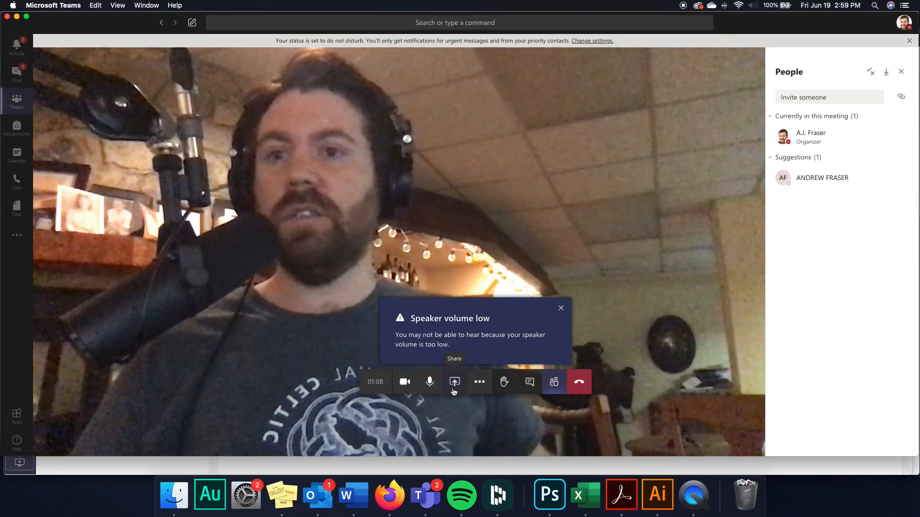
pyautogui.click(580, 382)
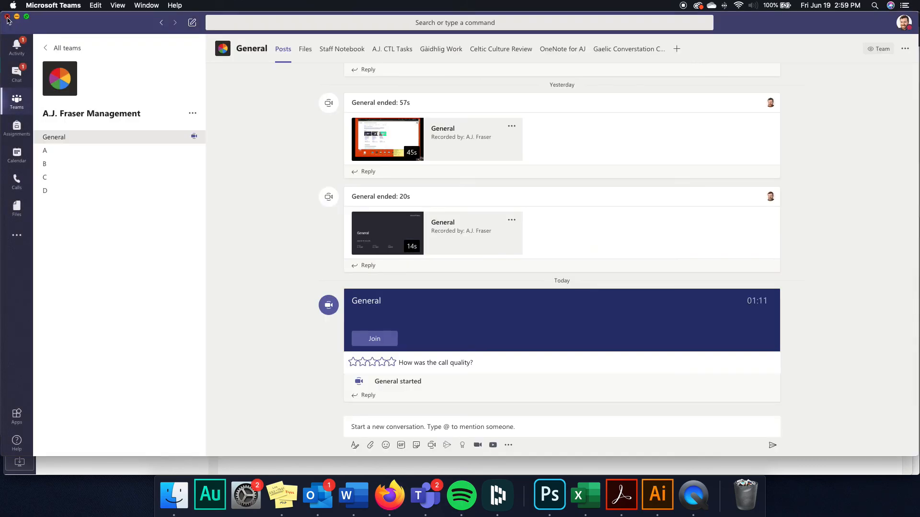
pyautogui.click(7, 16)
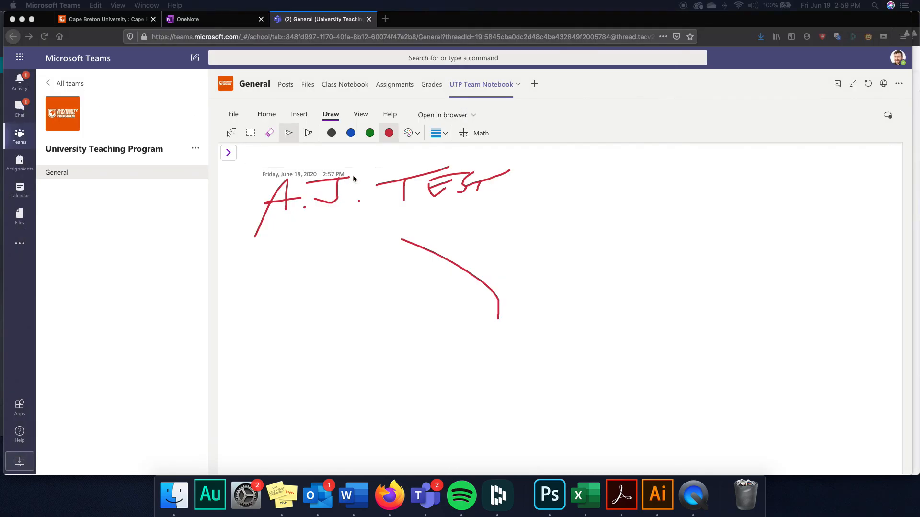